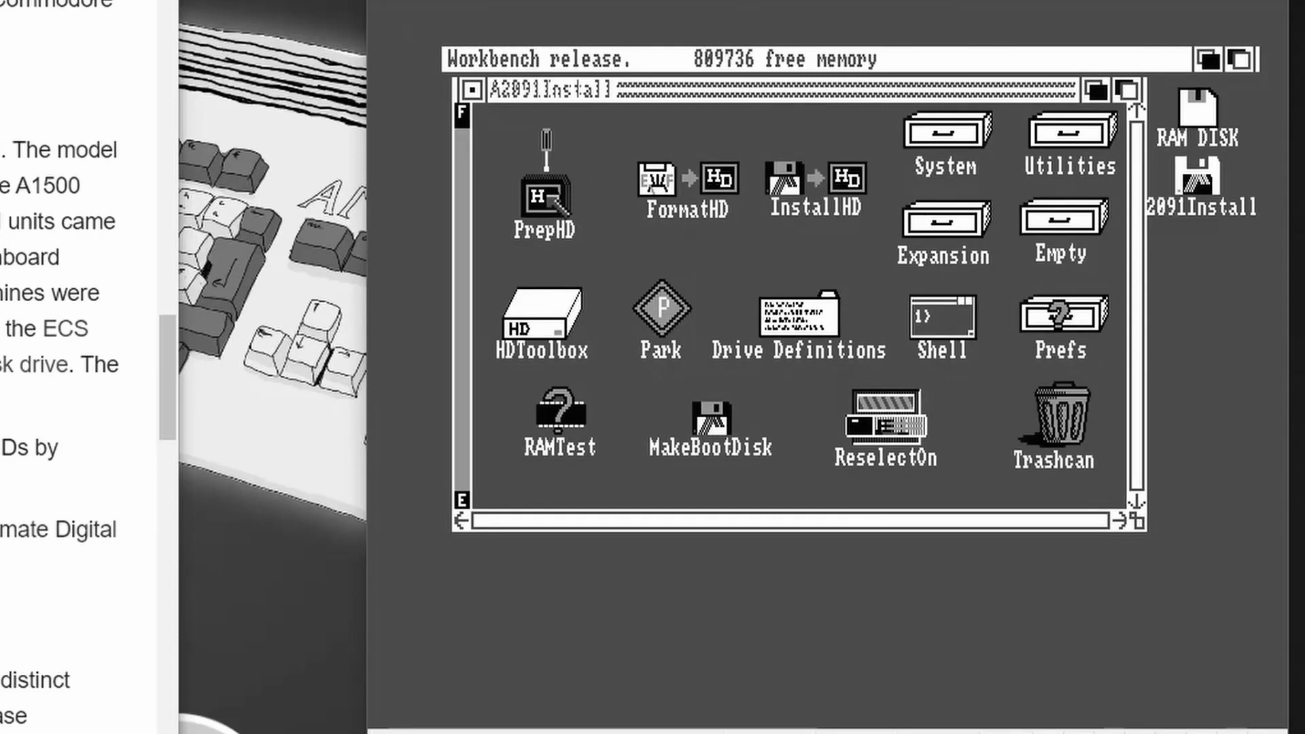
double_click(545, 194)
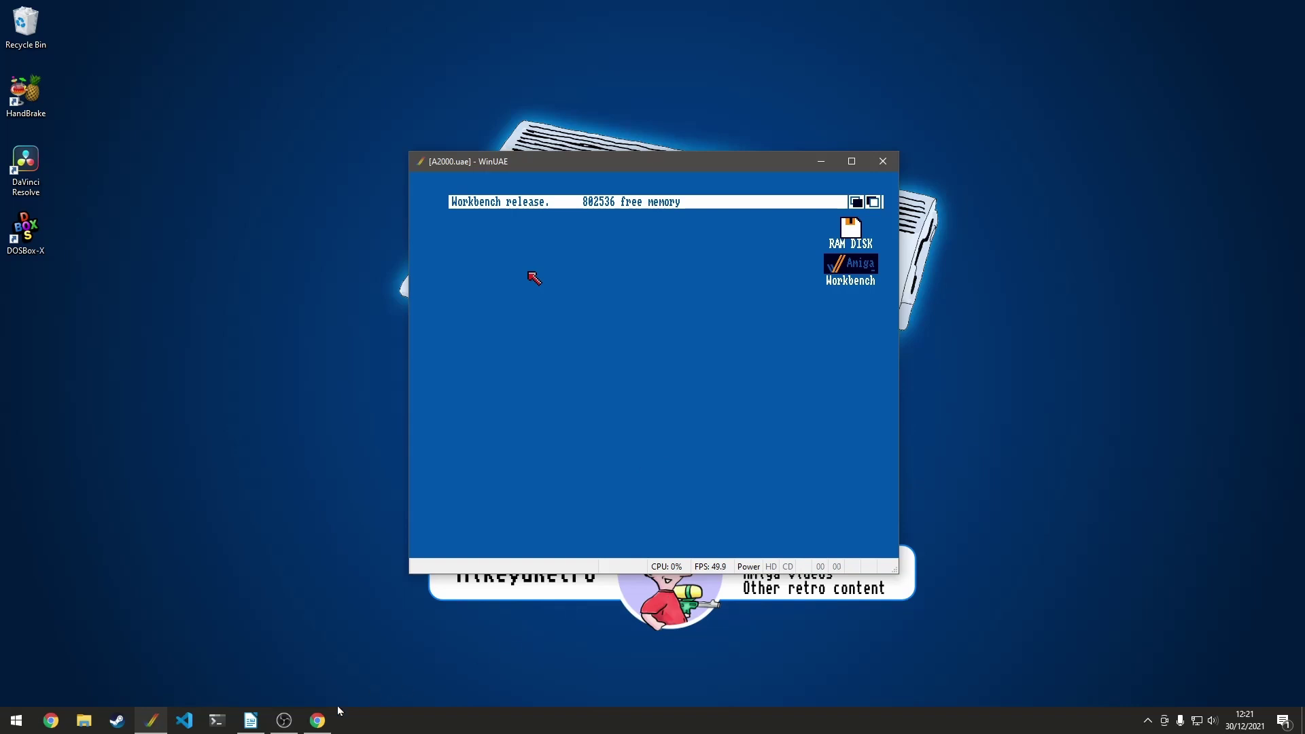
Switch to Chrome and review the download pages for the A2088 BIOS ROMs, the PC Bridgeboard Install Disk v1.3 and MS-DOS 3.30
click(320, 721)
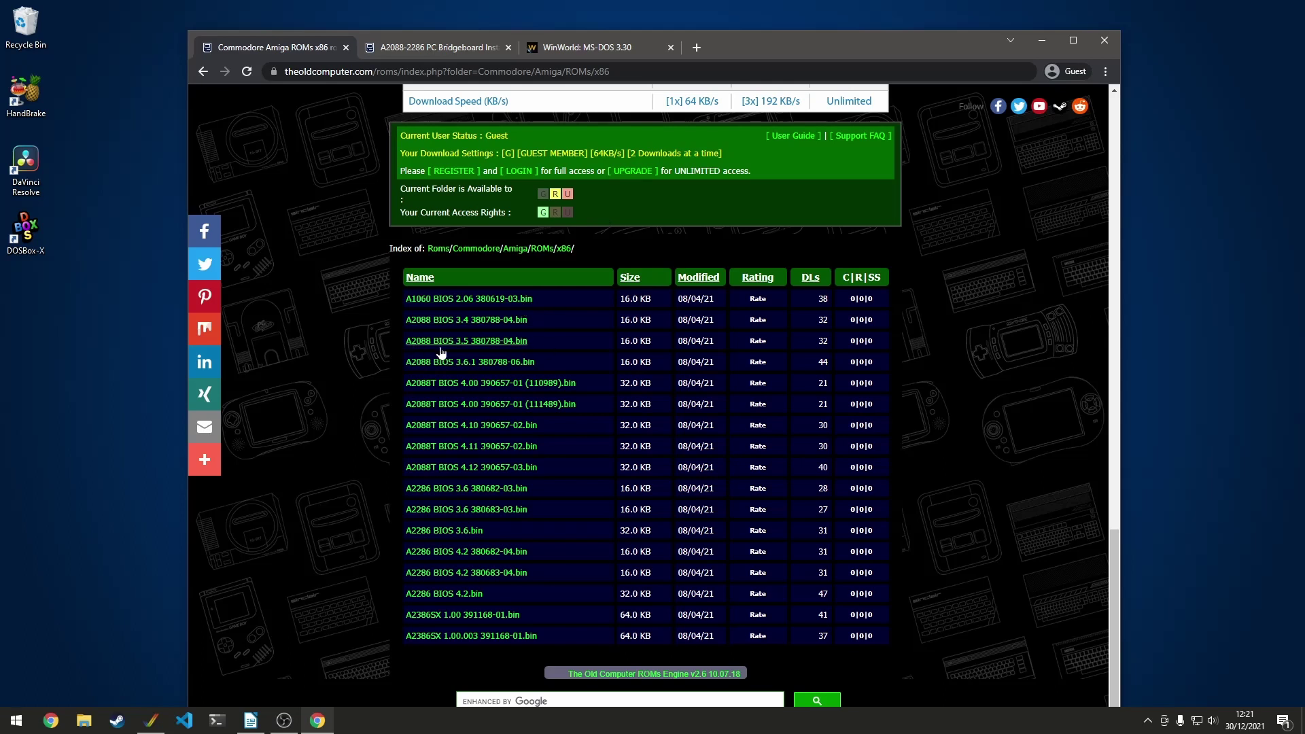
click(467, 53)
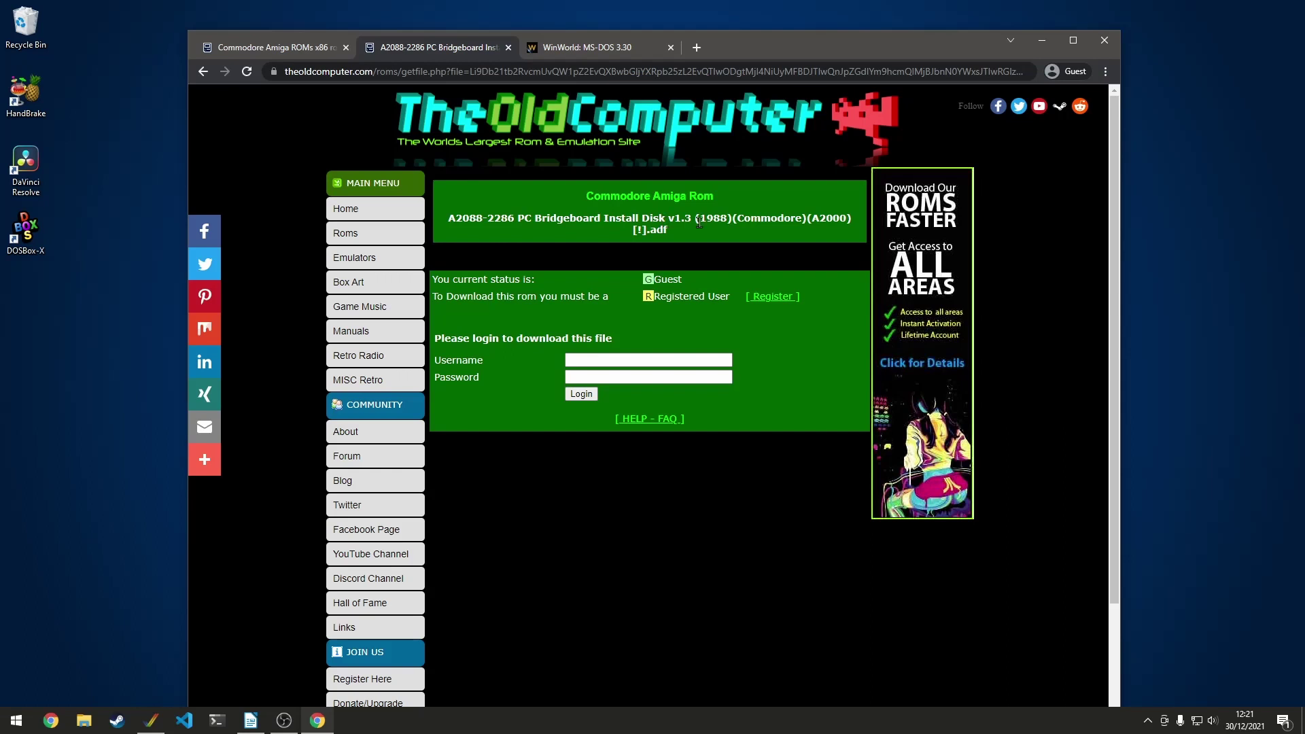
click(585, 53)
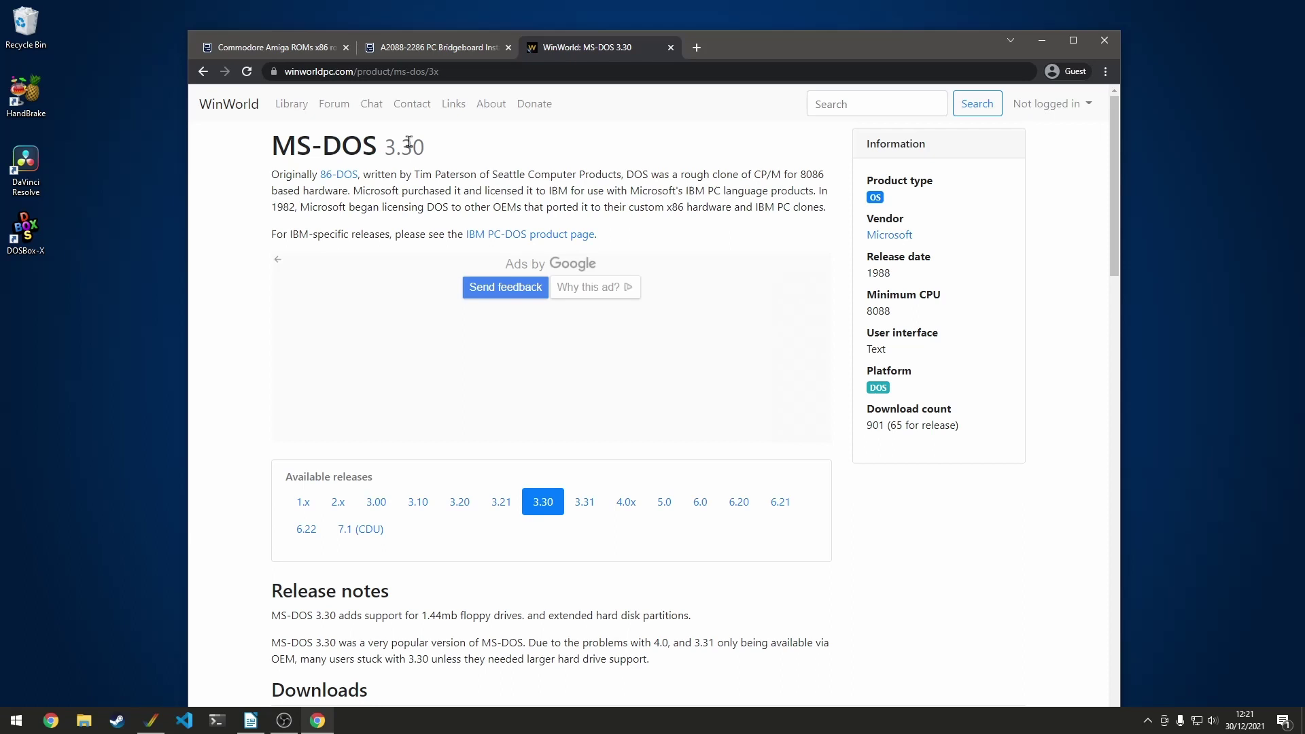
scroll(716, 310, down, 2)
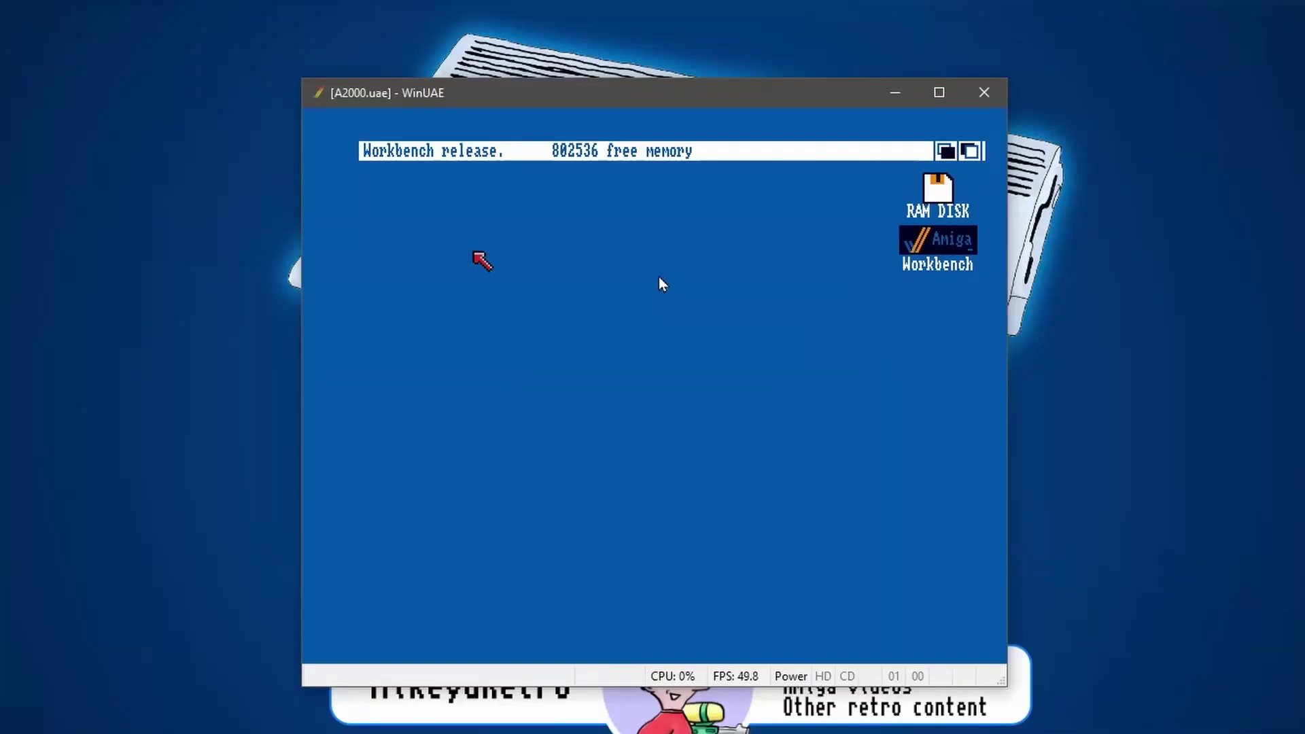
Switch to WinUAE and, in the expansion board settings, select the x86 bridgeboard A2088 (Commodore)
click(659, 276)
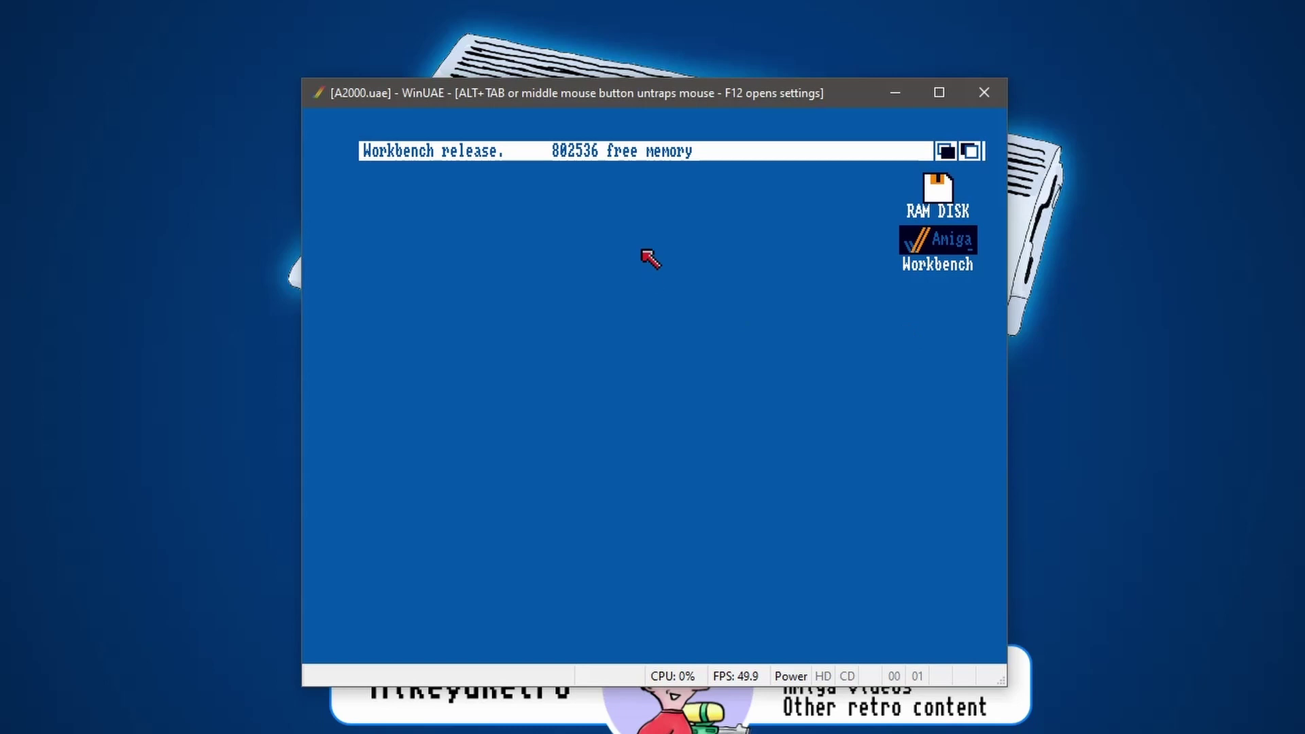
key(F12)
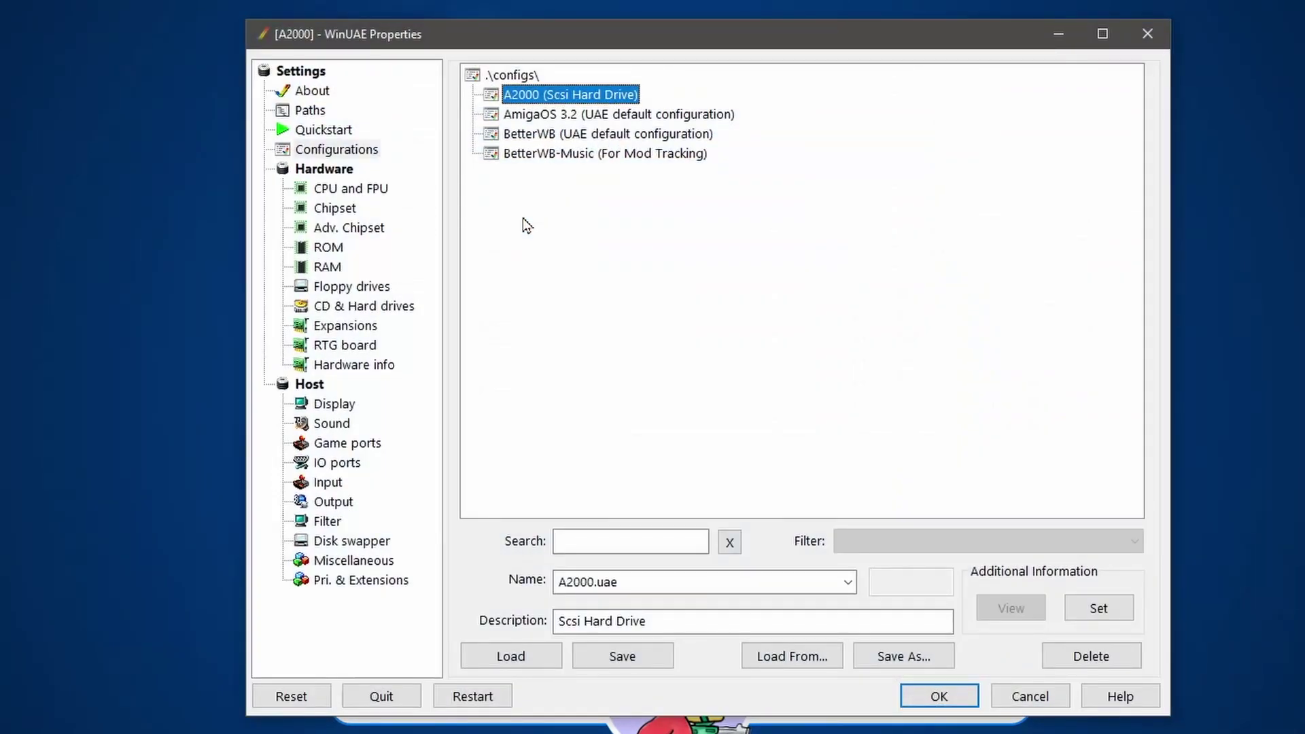
click(360, 327)
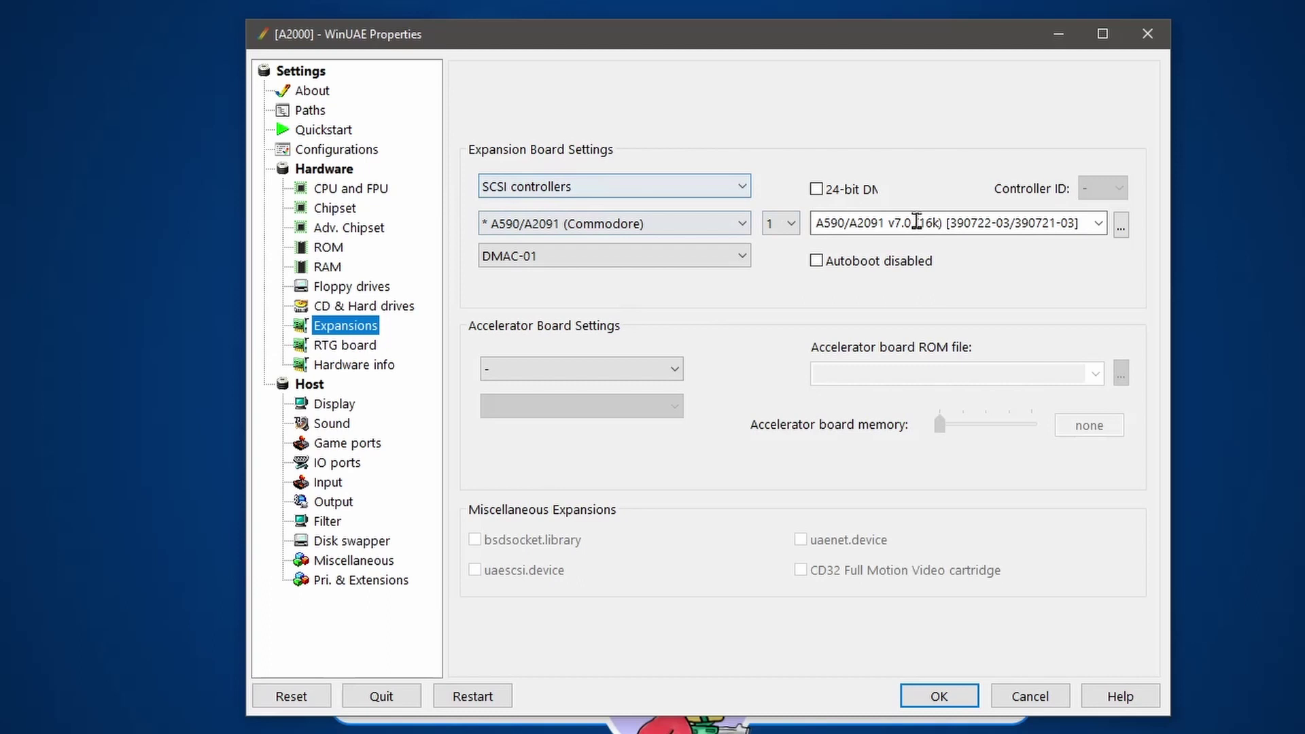
click(624, 187)
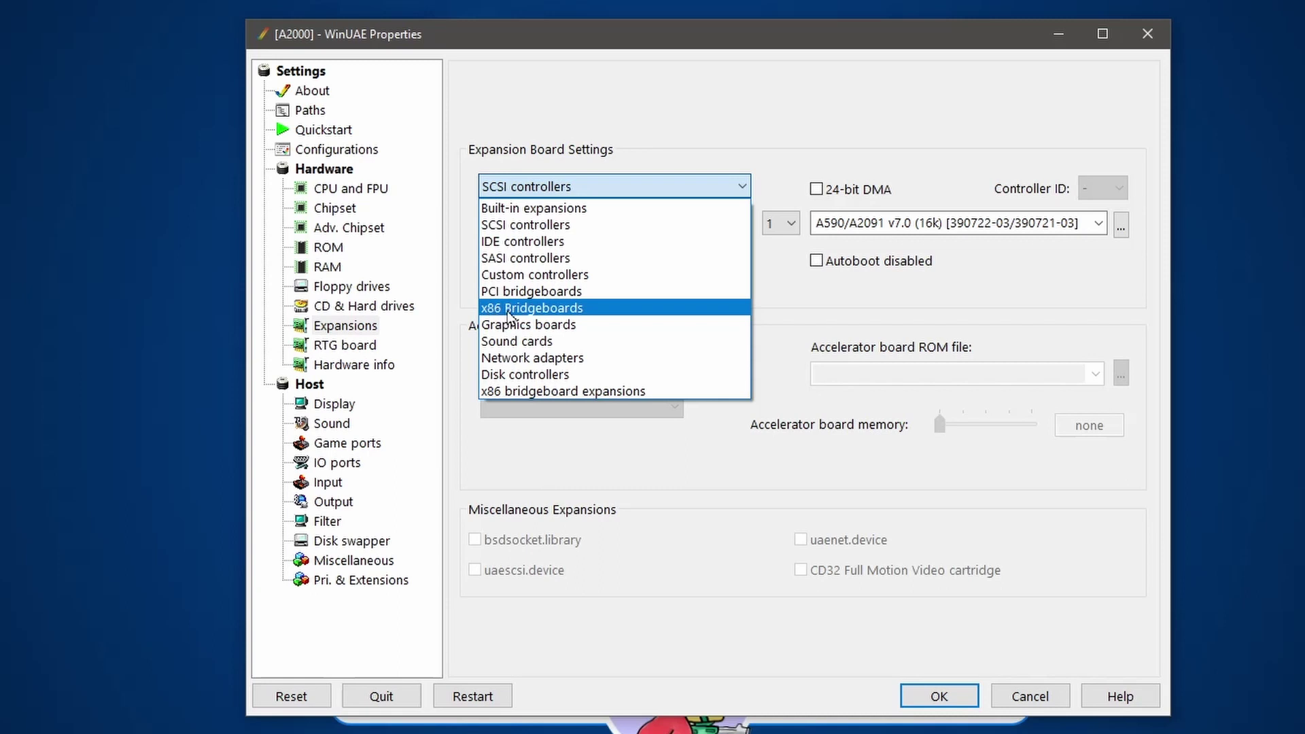
click(510, 310)
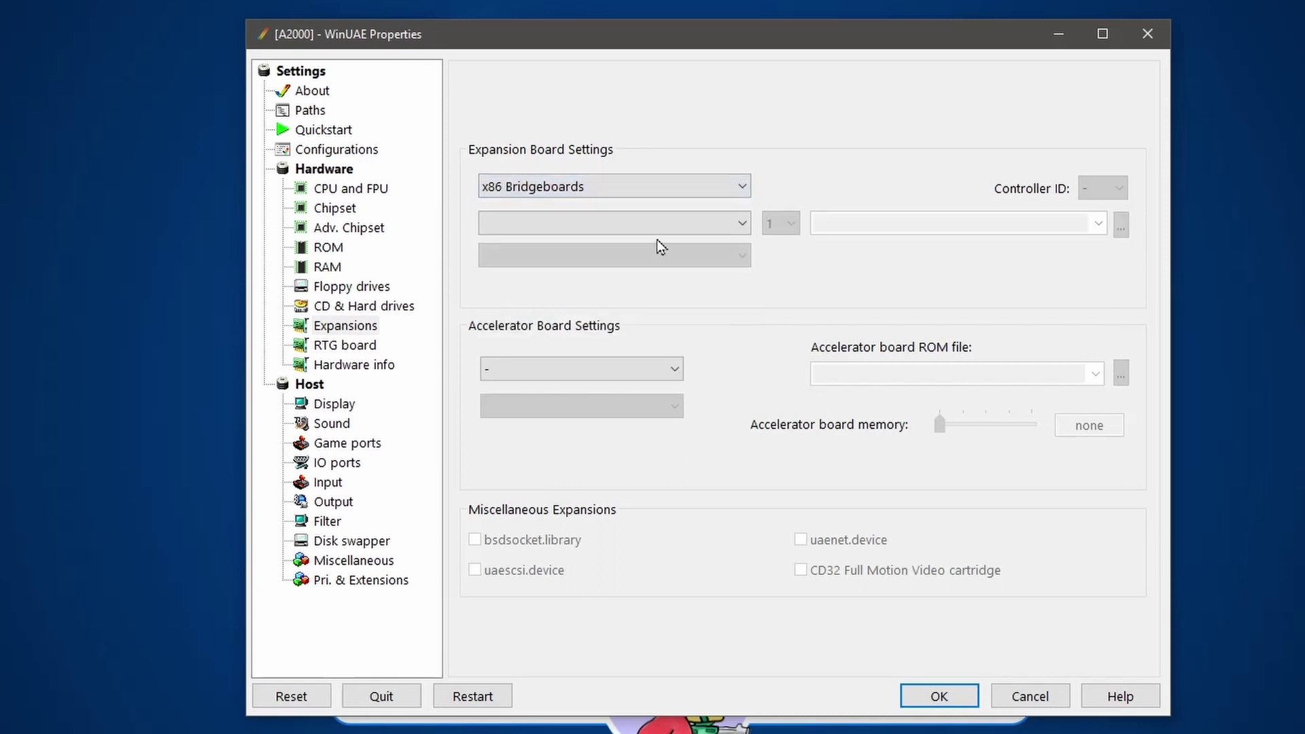
click(673, 229)
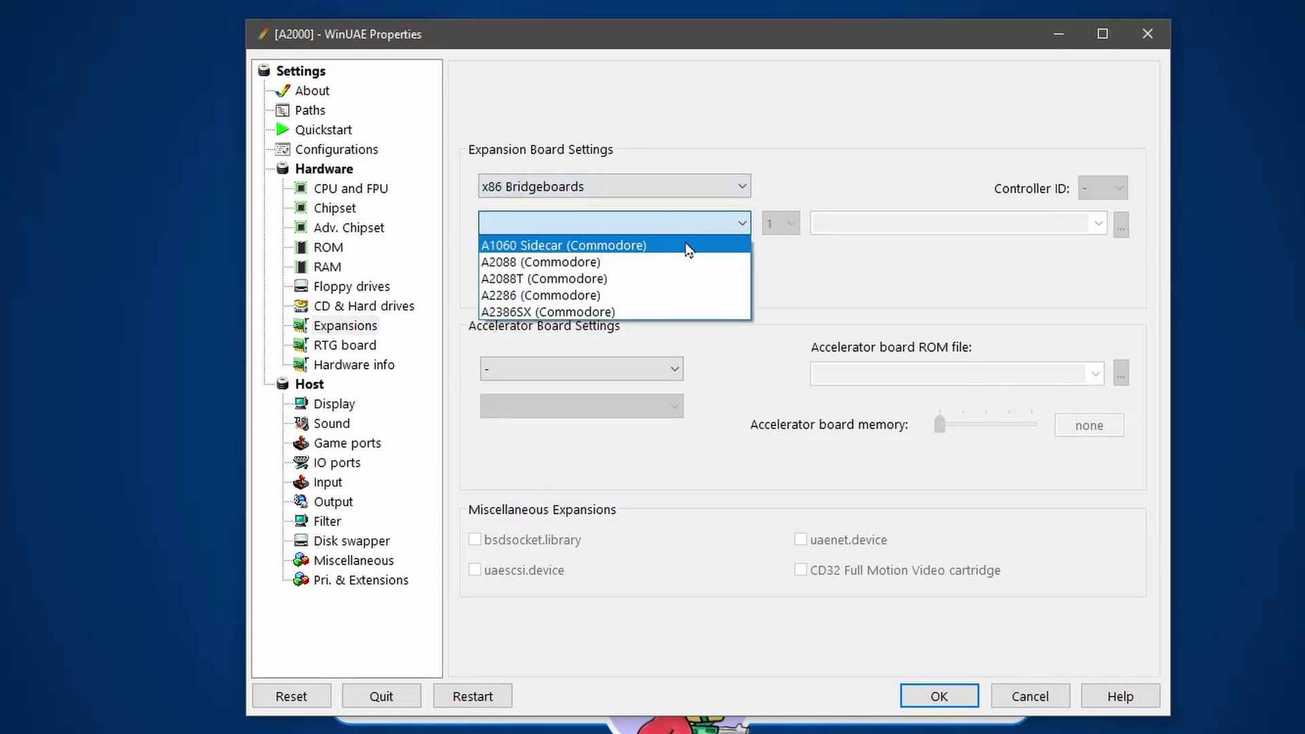
click(515, 267)
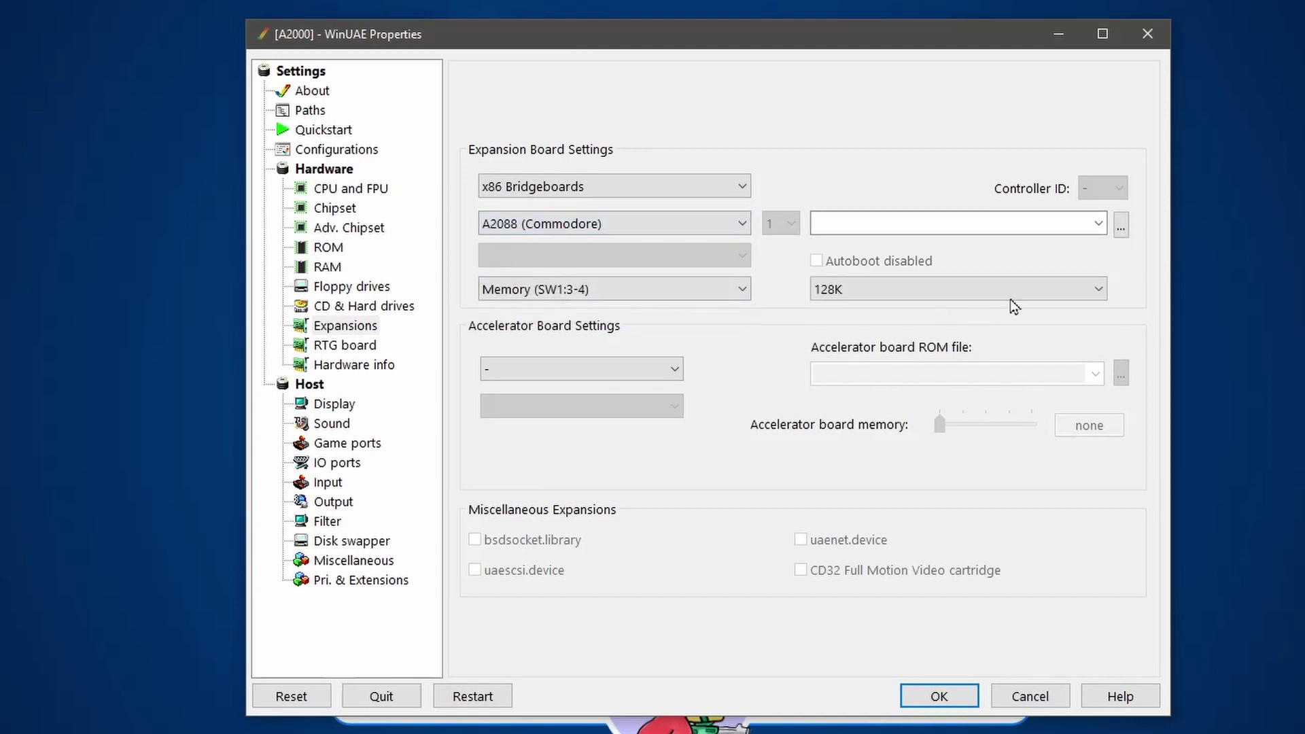
Load A2088_BIOS_3.6.1_380788-06.bin from the WinUAE Kickstarts folder as the bridgeboard's ROM file
click(1120, 227)
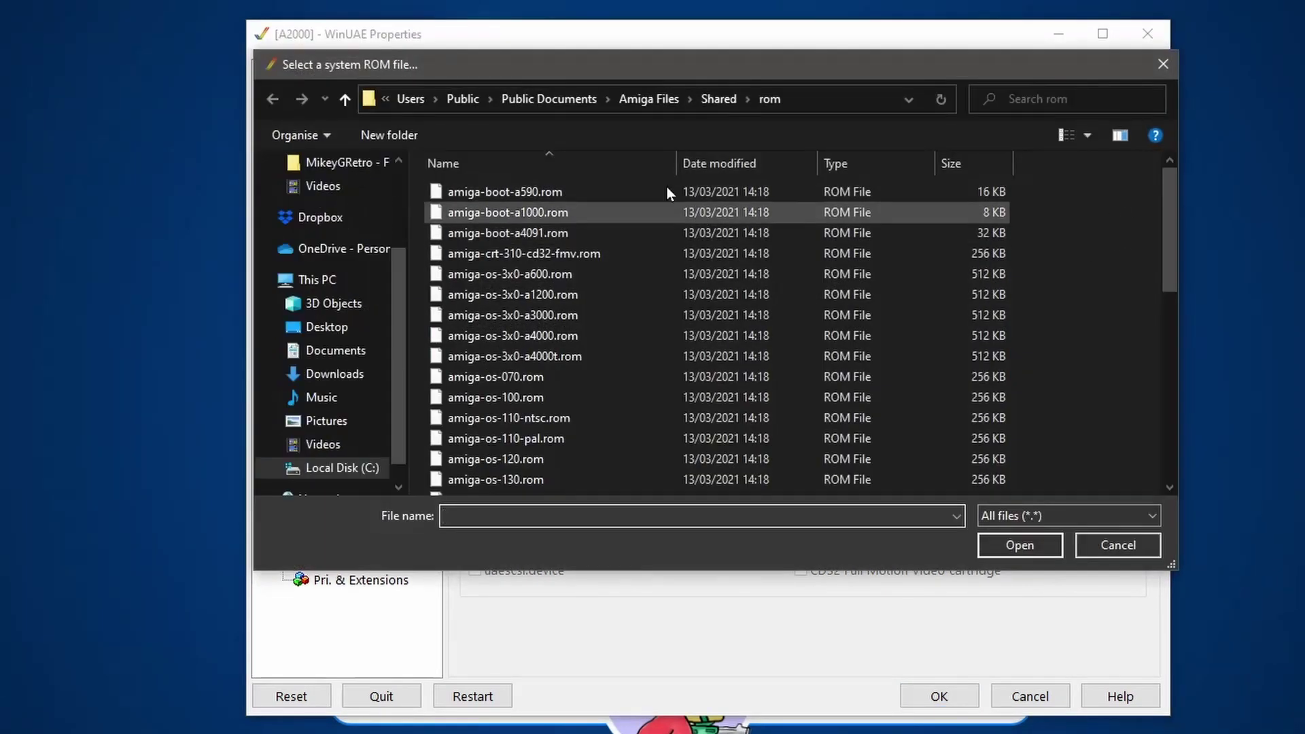
drag(393, 284, 400, 184)
click(327, 224)
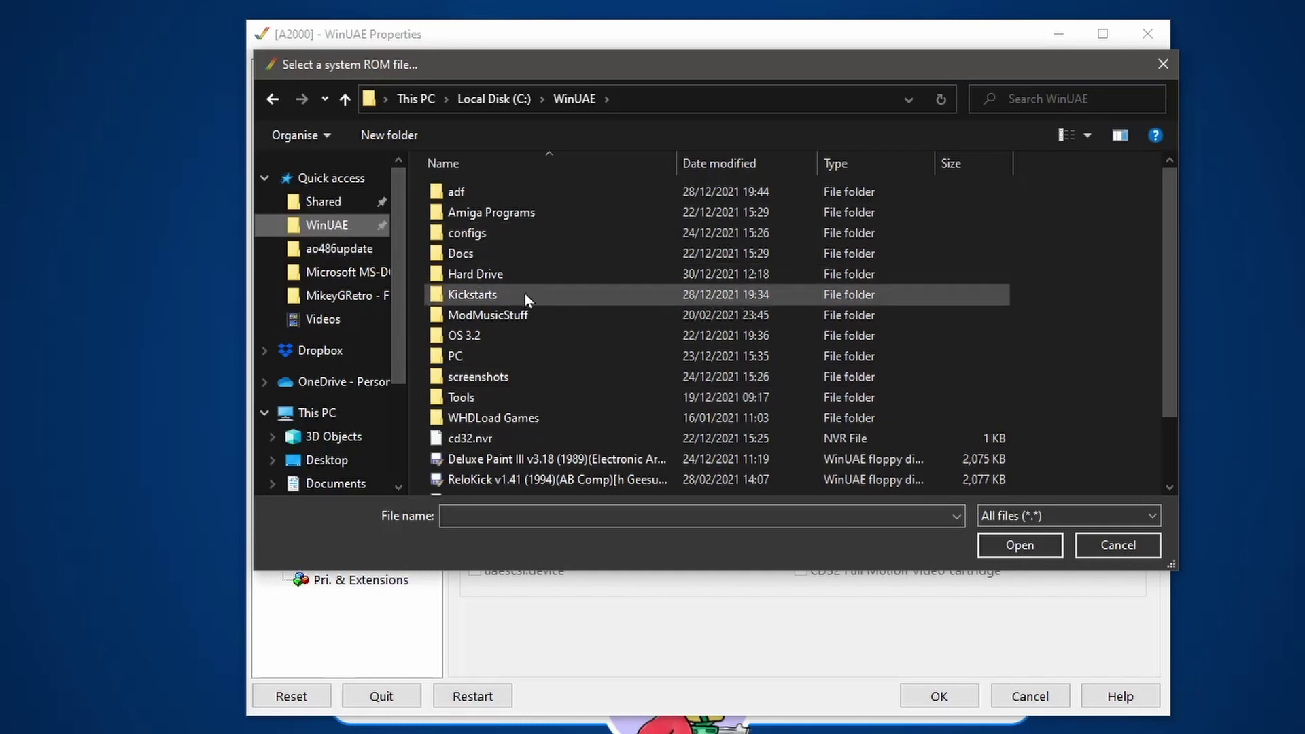
double_click(499, 297)
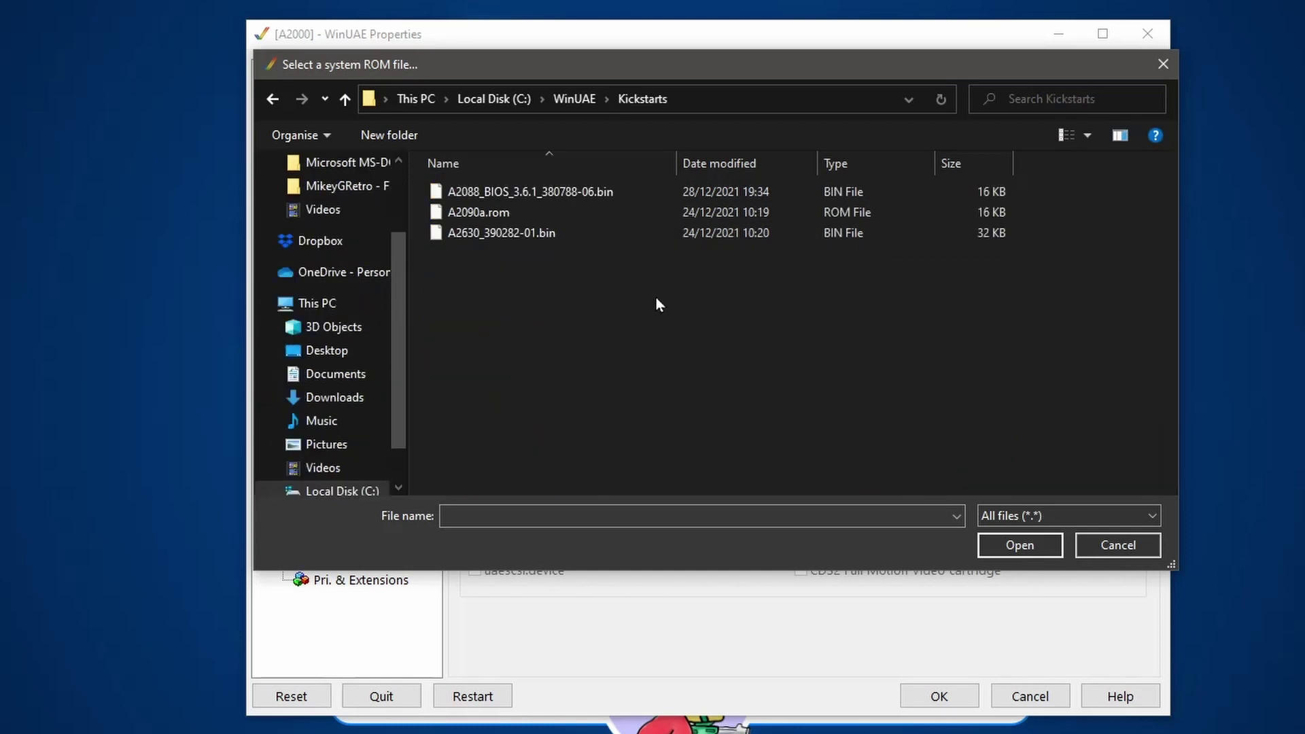
click(583, 193)
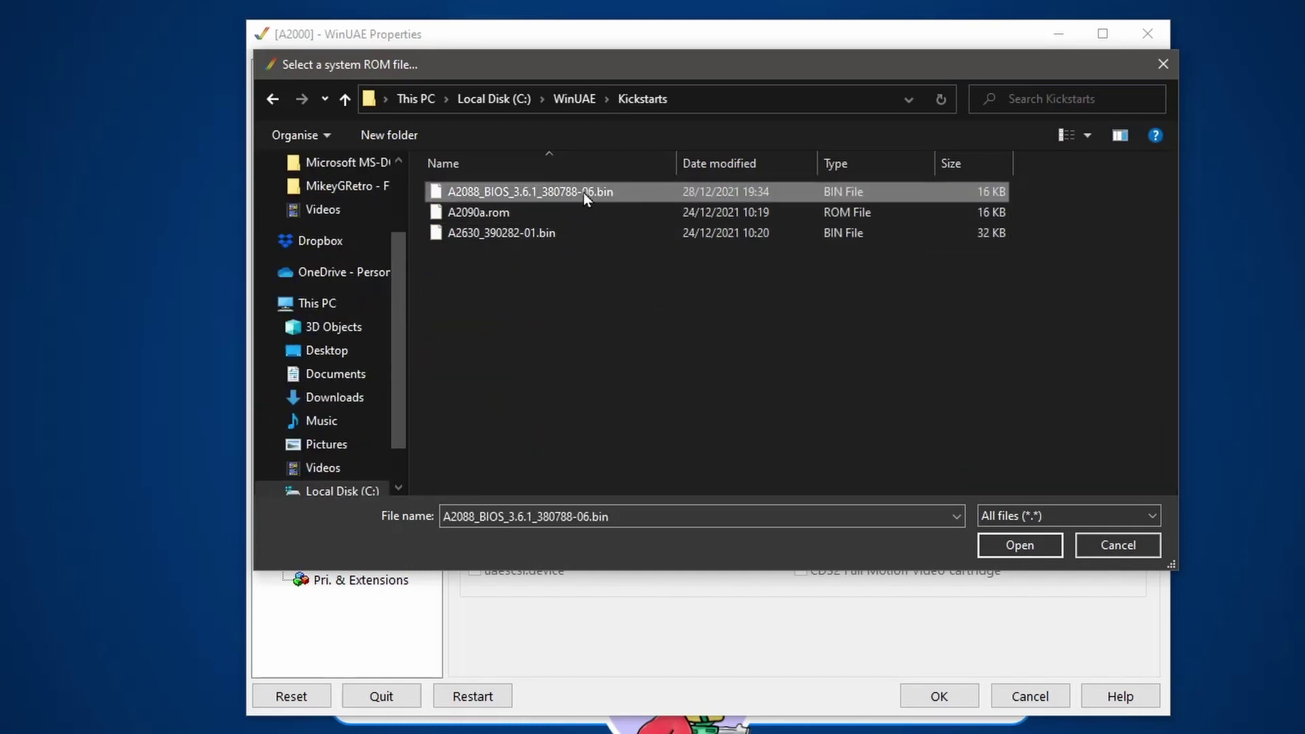
click(997, 545)
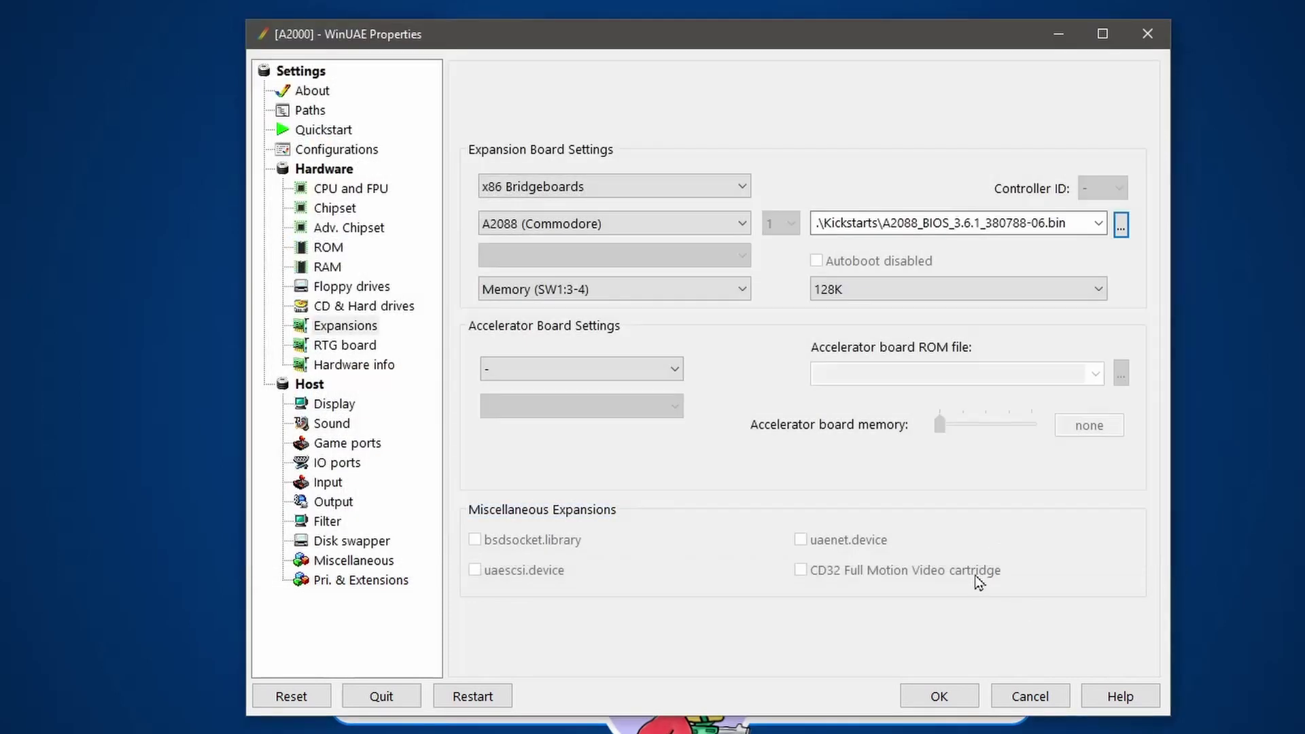
Set the A2088 bridgeboard's memory (SW1:3-4) to 640K
click(914, 296)
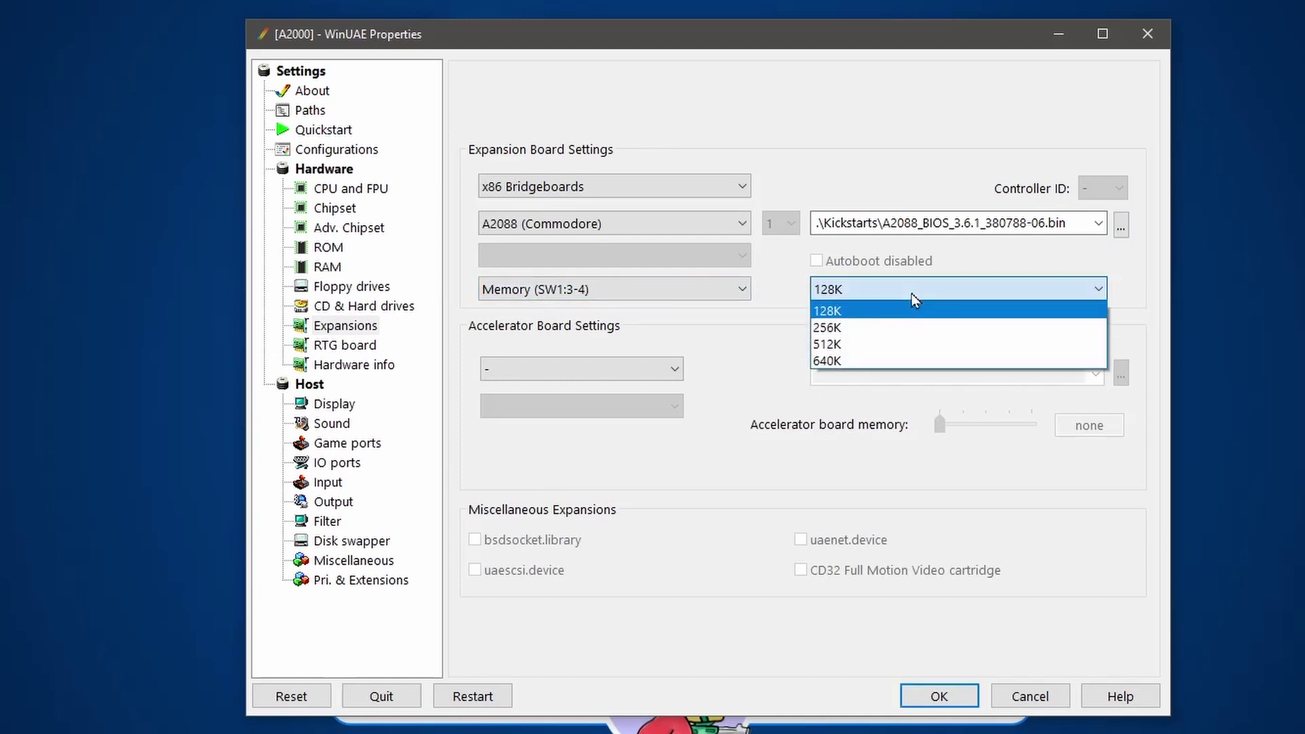
click(836, 362)
click(866, 295)
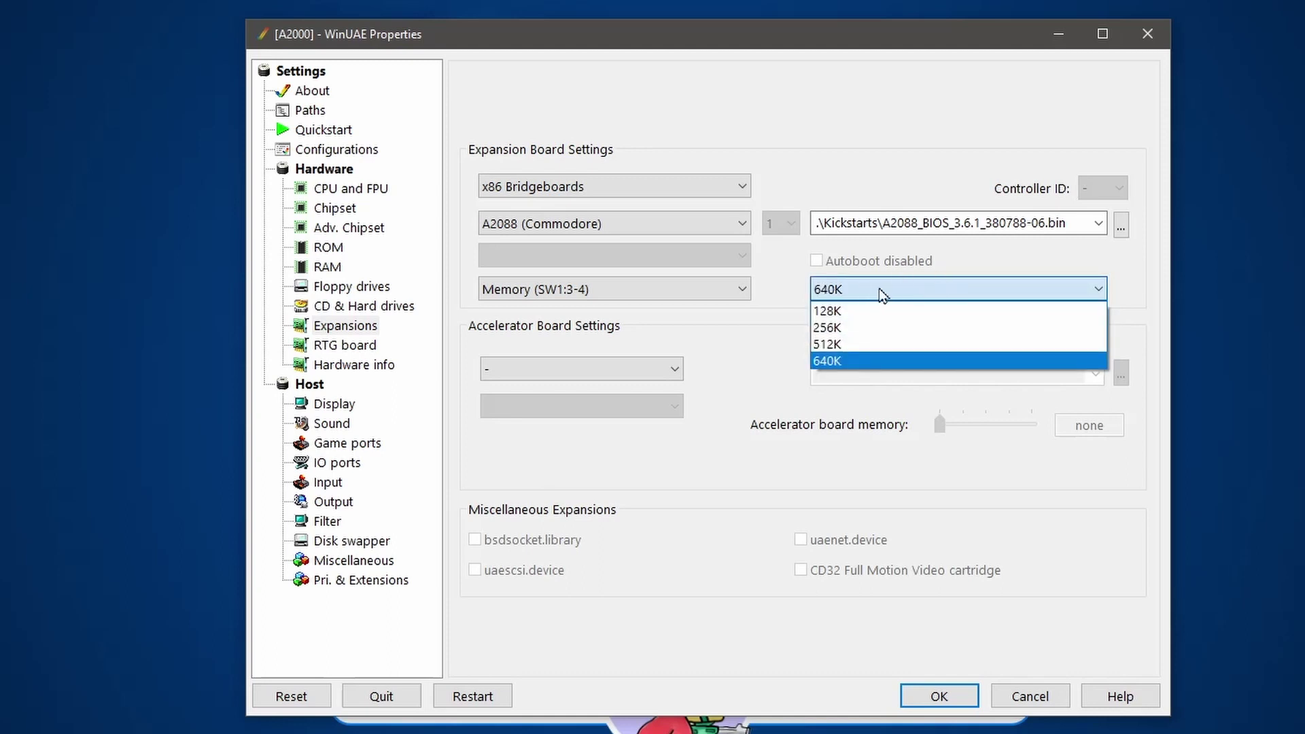
click(907, 294)
Set the bridgeboard's default video (J1) to Monochrome
click(701, 298)
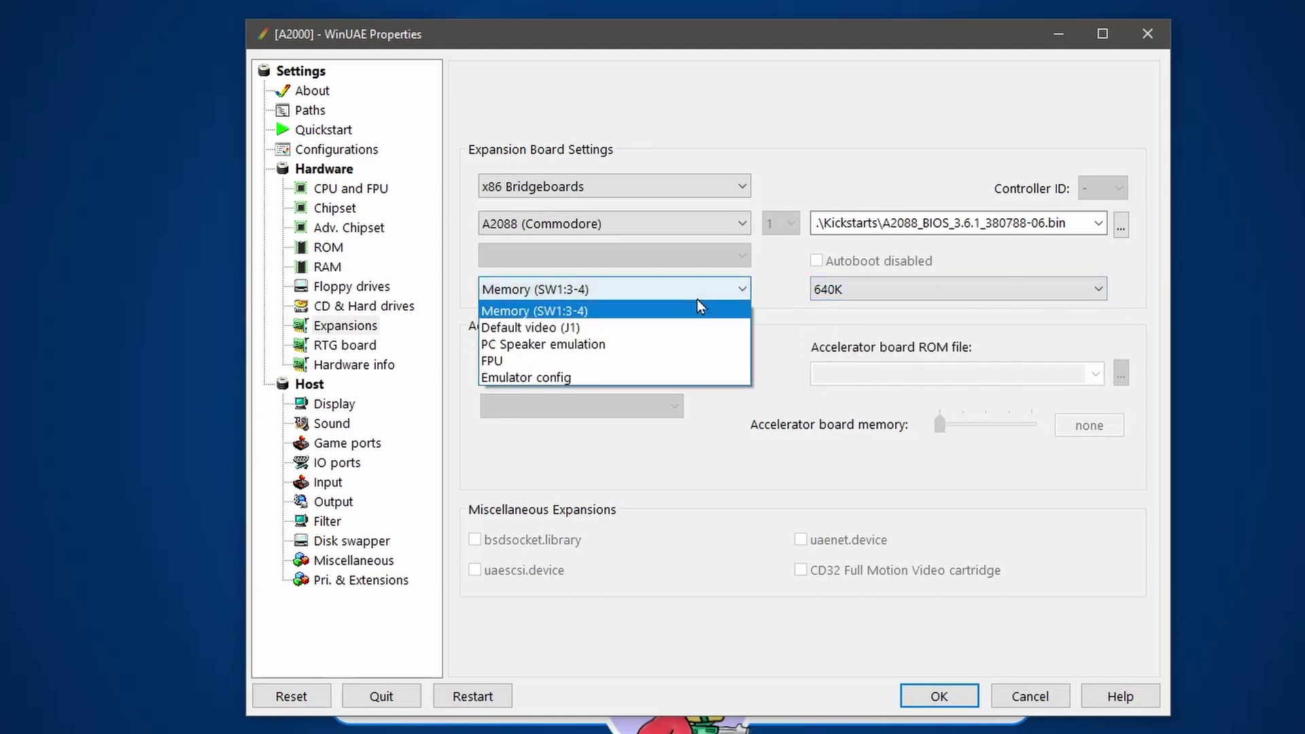
click(643, 332)
click(856, 291)
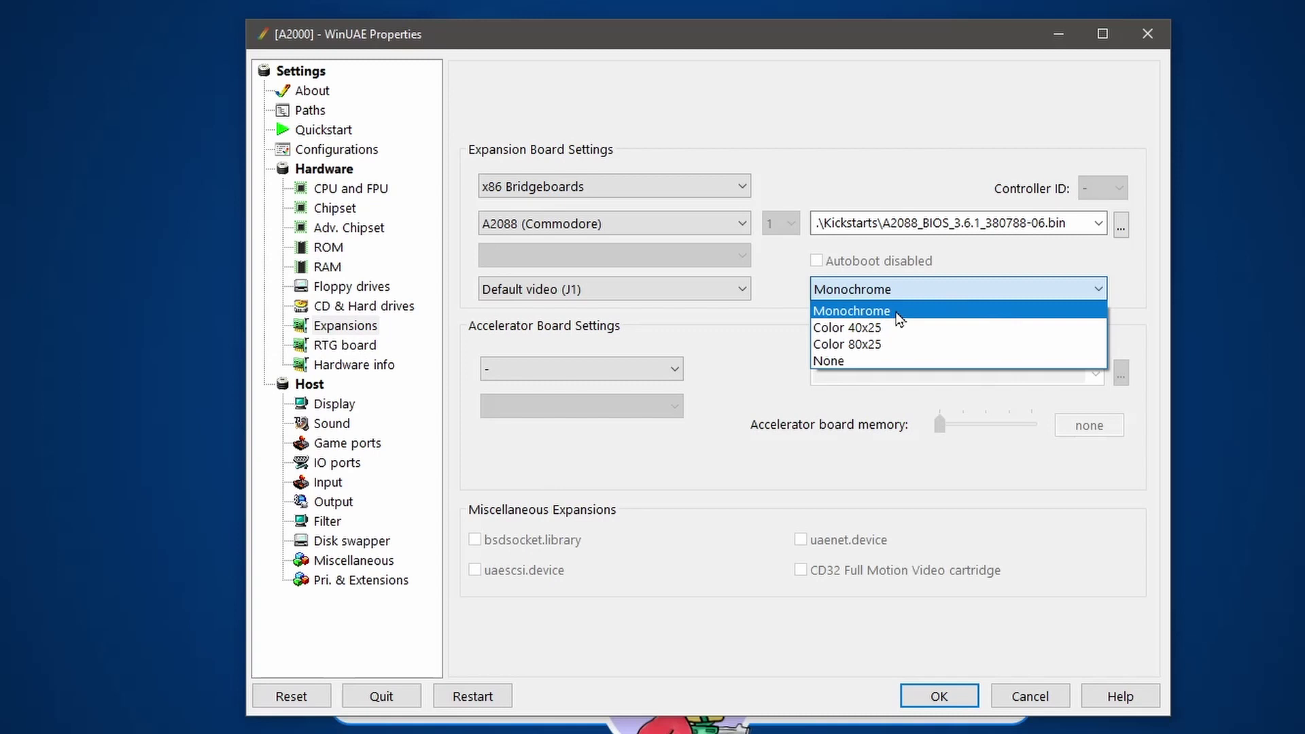
click(899, 312)
click(897, 290)
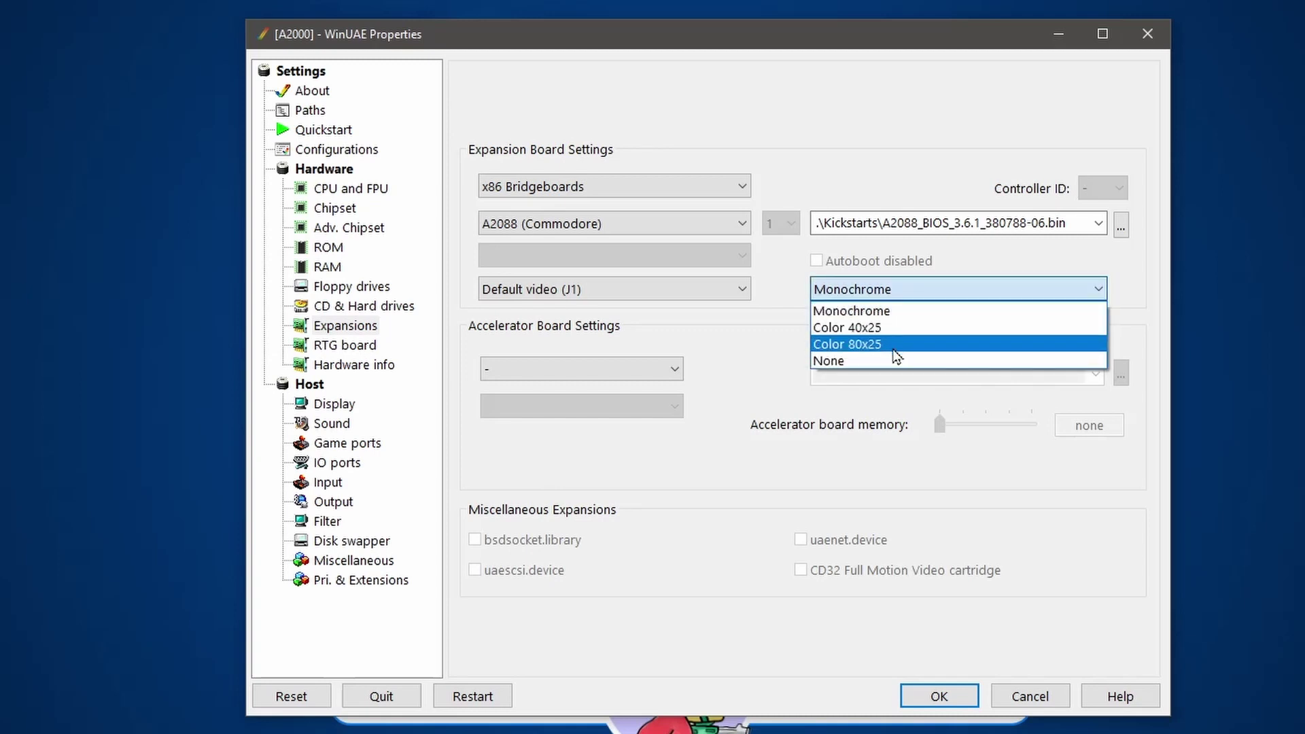
click(899, 291)
Review the bridgeboard's PC Speaker emulation, FPU and Emulator config options, then return to the Memory (SW1:3-4) option
click(639, 289)
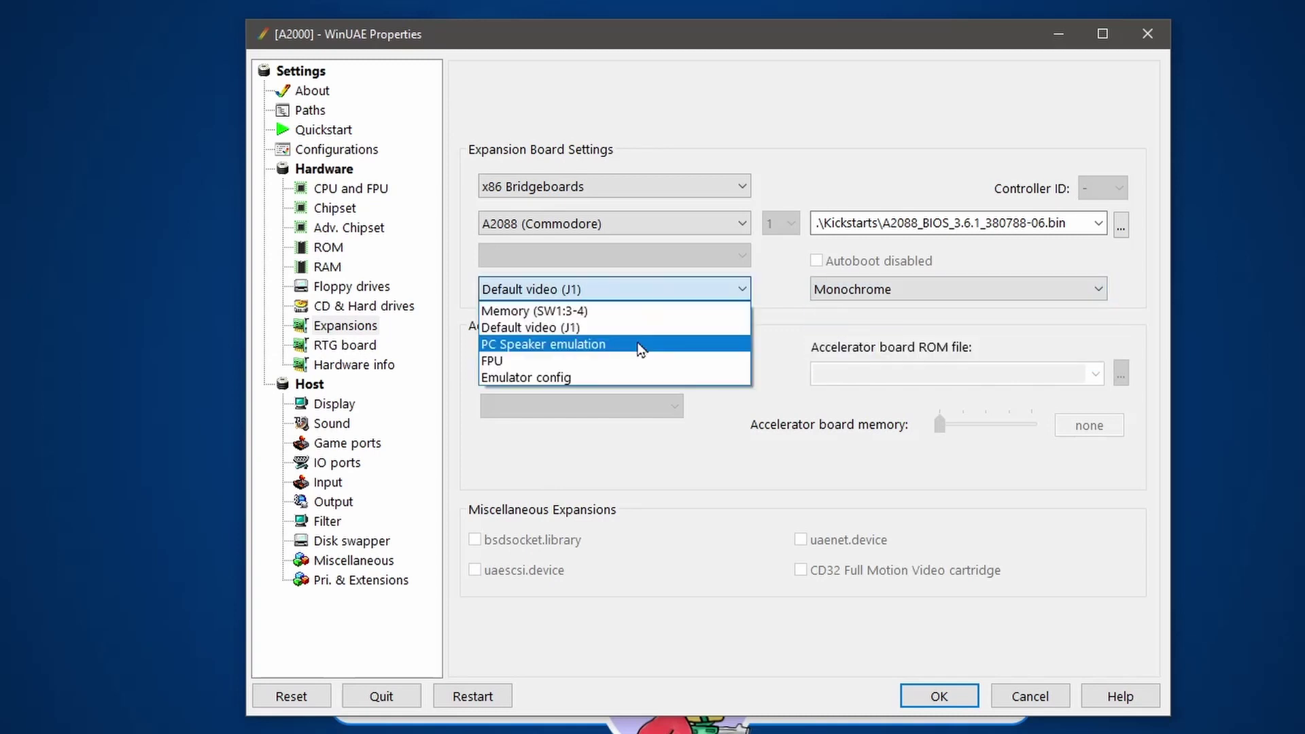
click(639, 345)
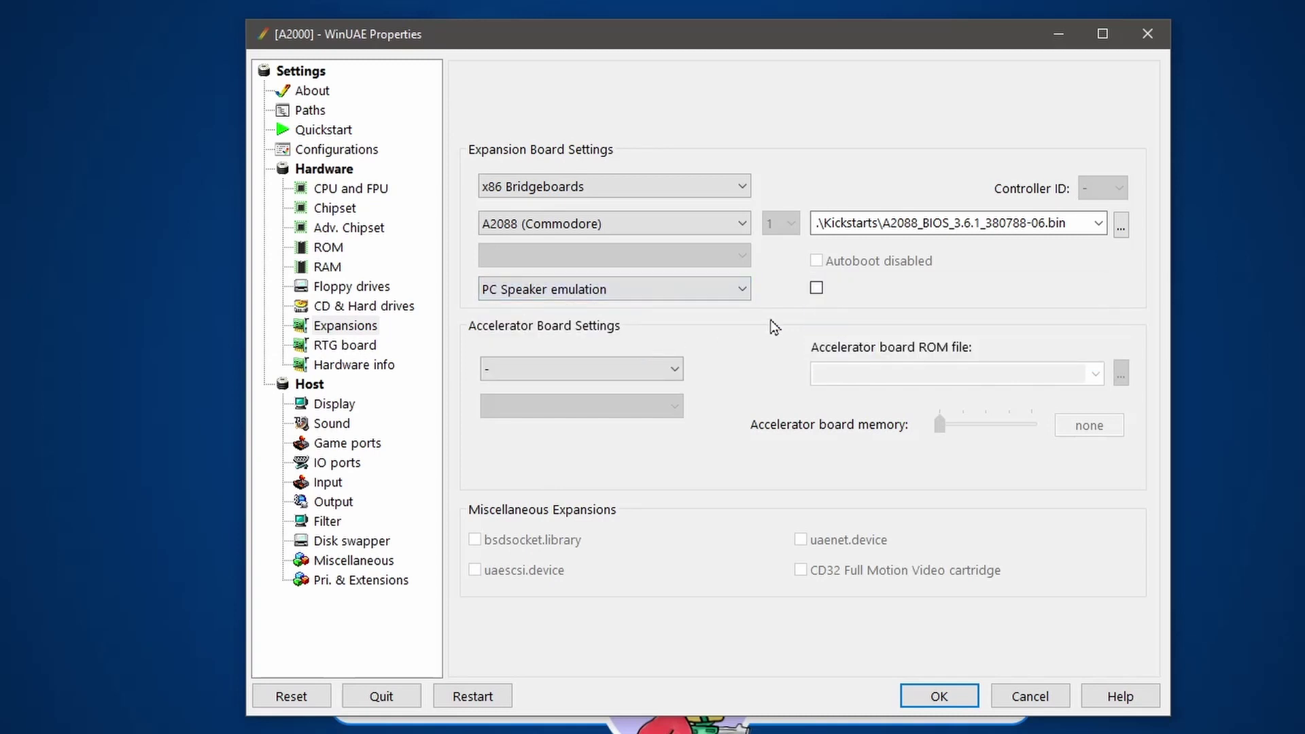
click(742, 291)
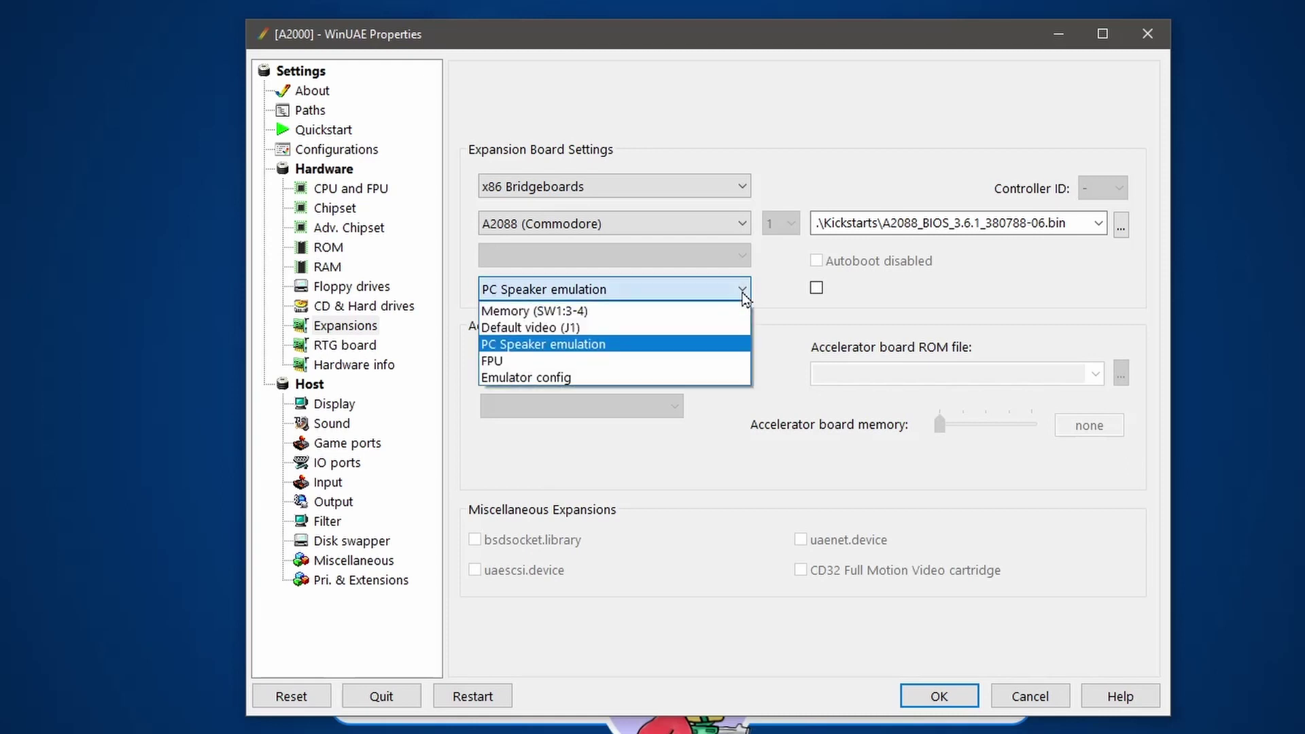
click(556, 363)
click(645, 293)
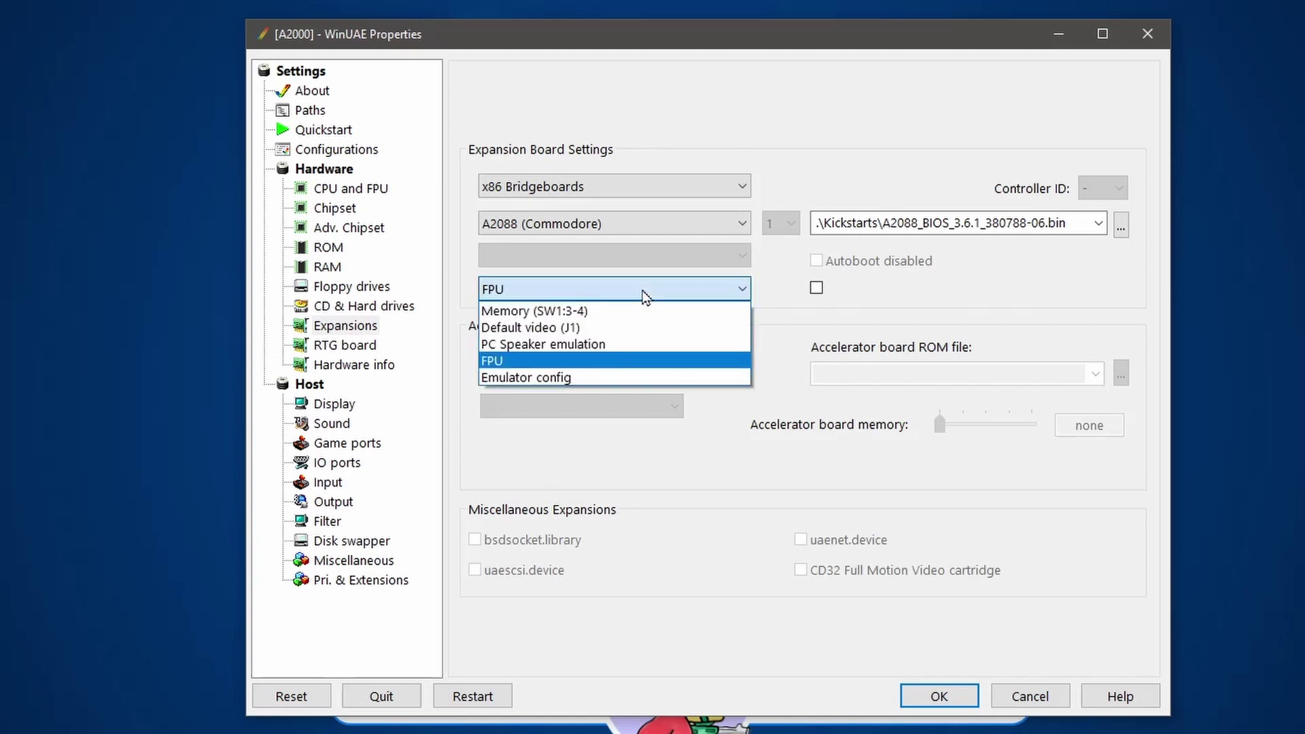
click(548, 378)
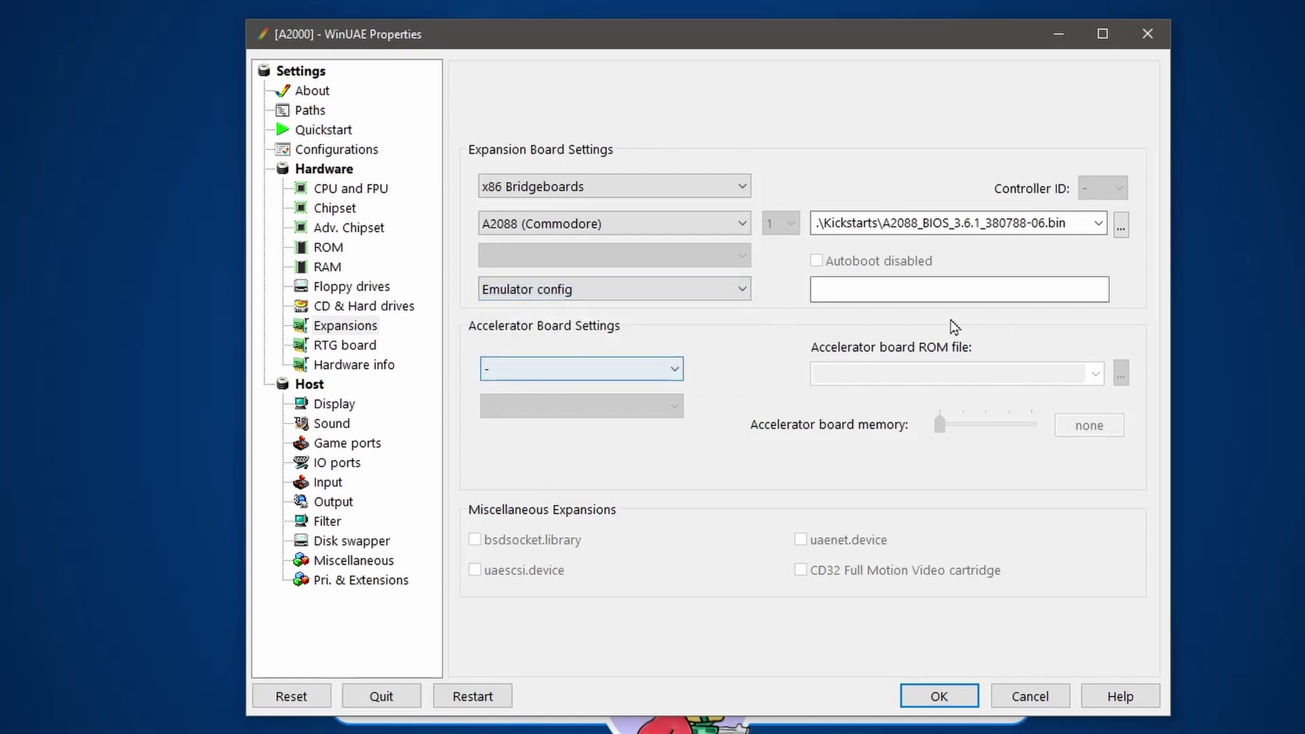
click(715, 292)
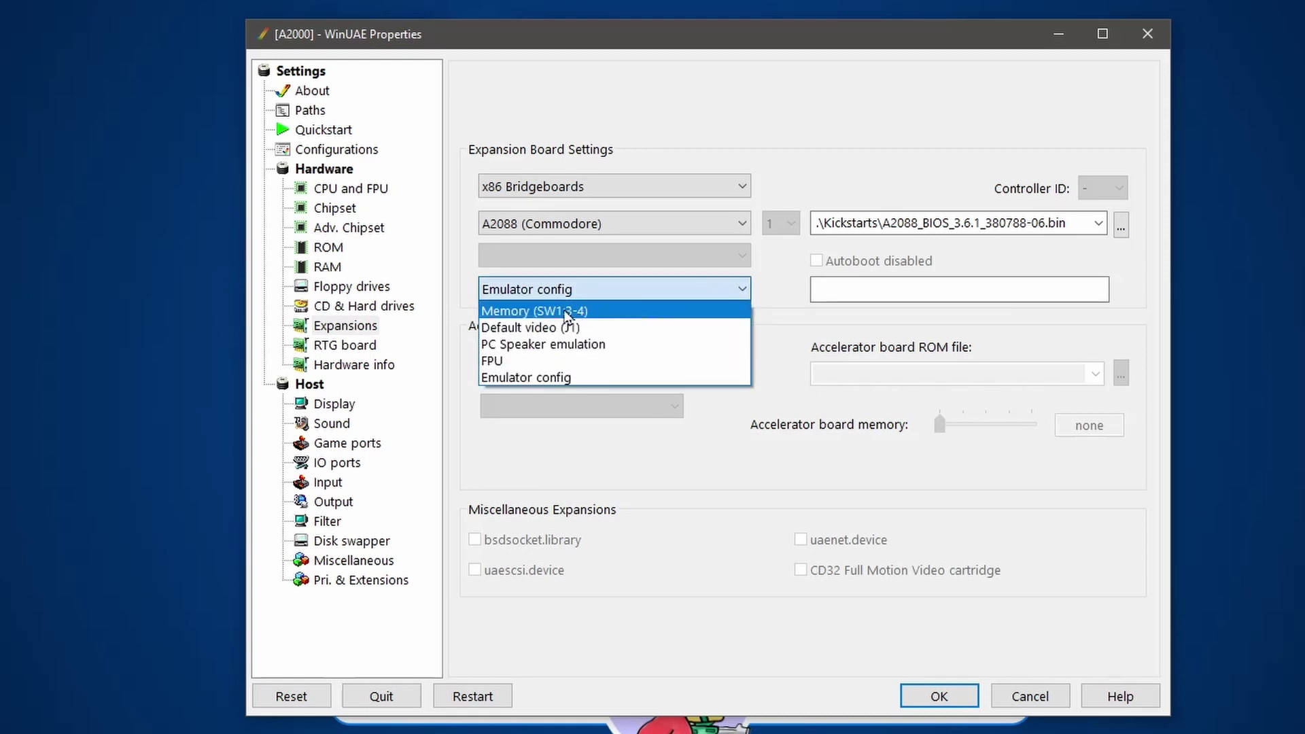
click(622, 310)
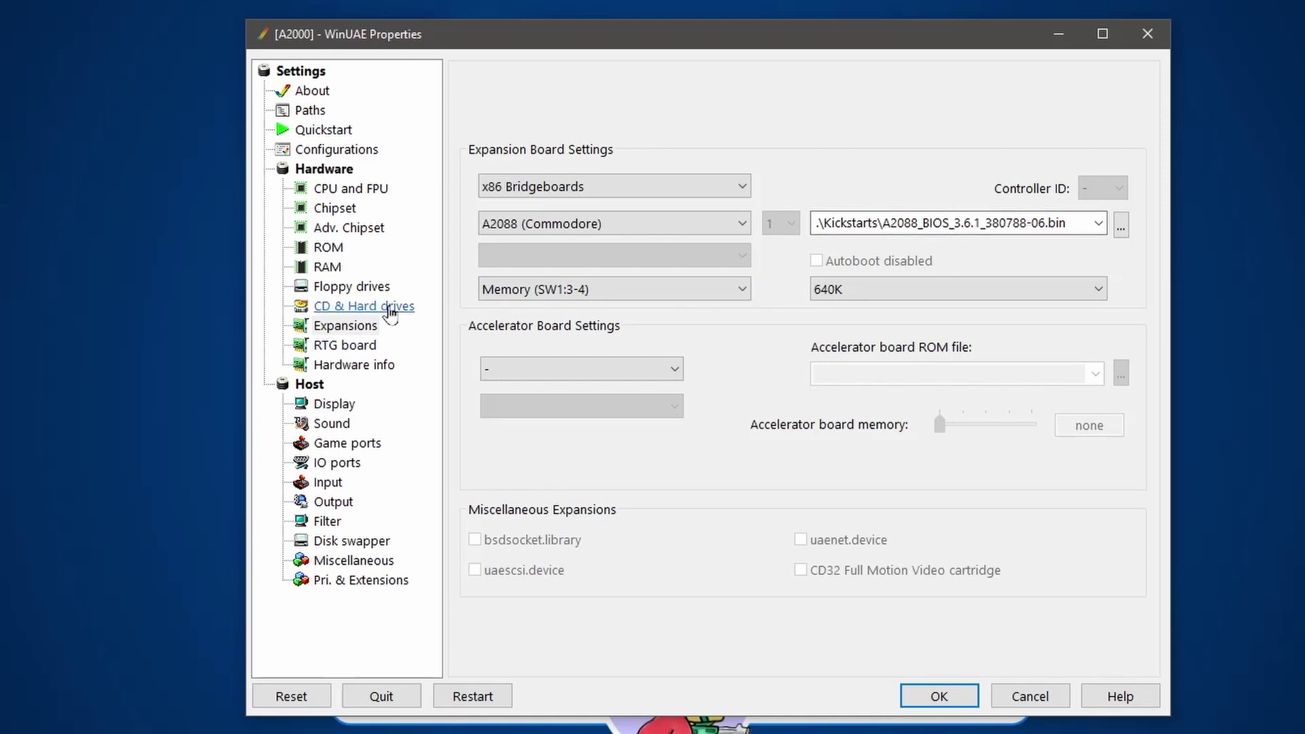
Insert A2088-2286_PC_Bridgeboard_Install_Disk_v1.3_(1988)(Commodore)(A2000)[!].adf from the adf folder into floppy drive DF0 and reset the emulated Amiga
click(357, 286)
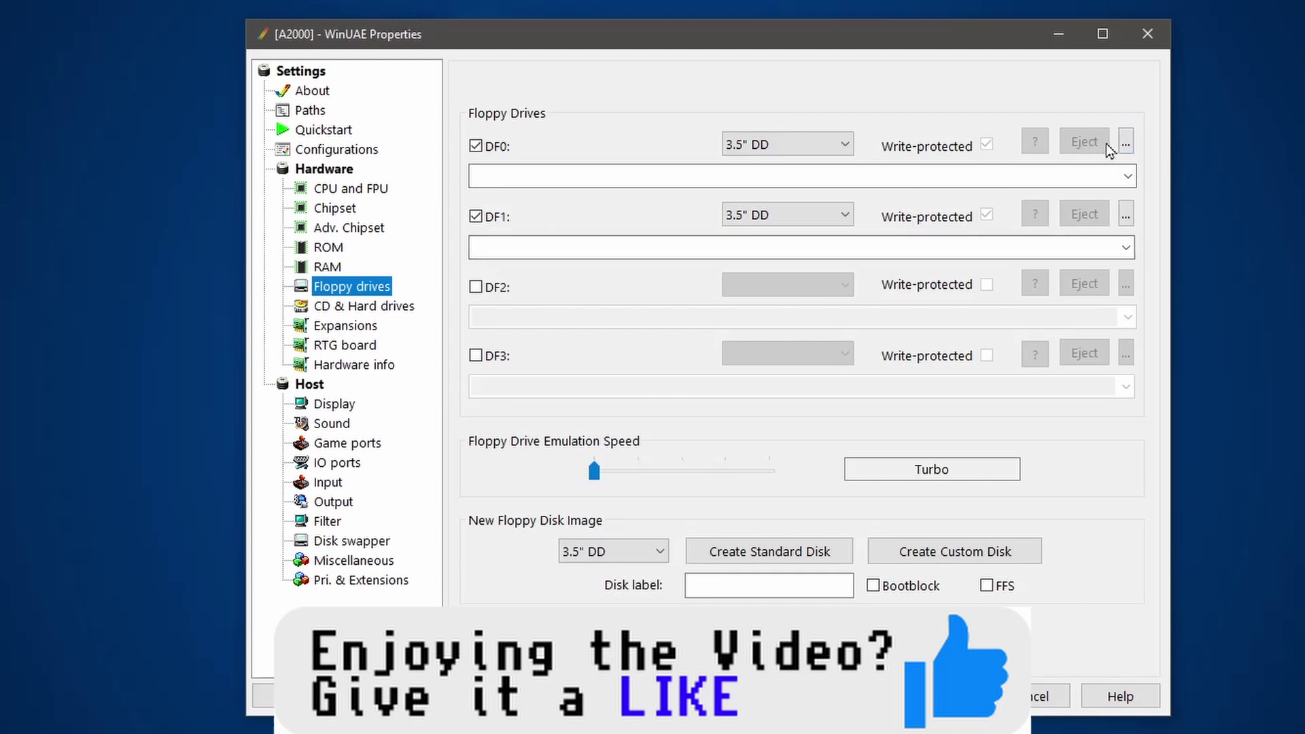
click(1125, 144)
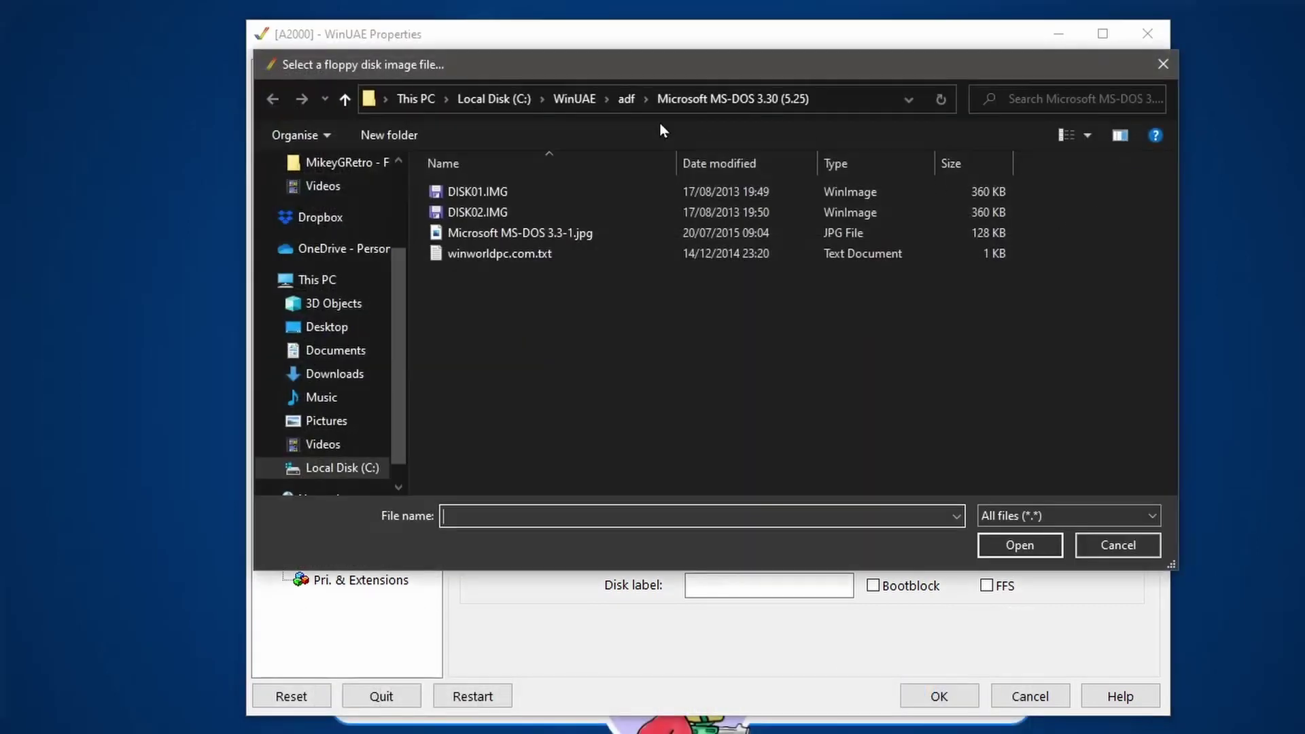
click(627, 98)
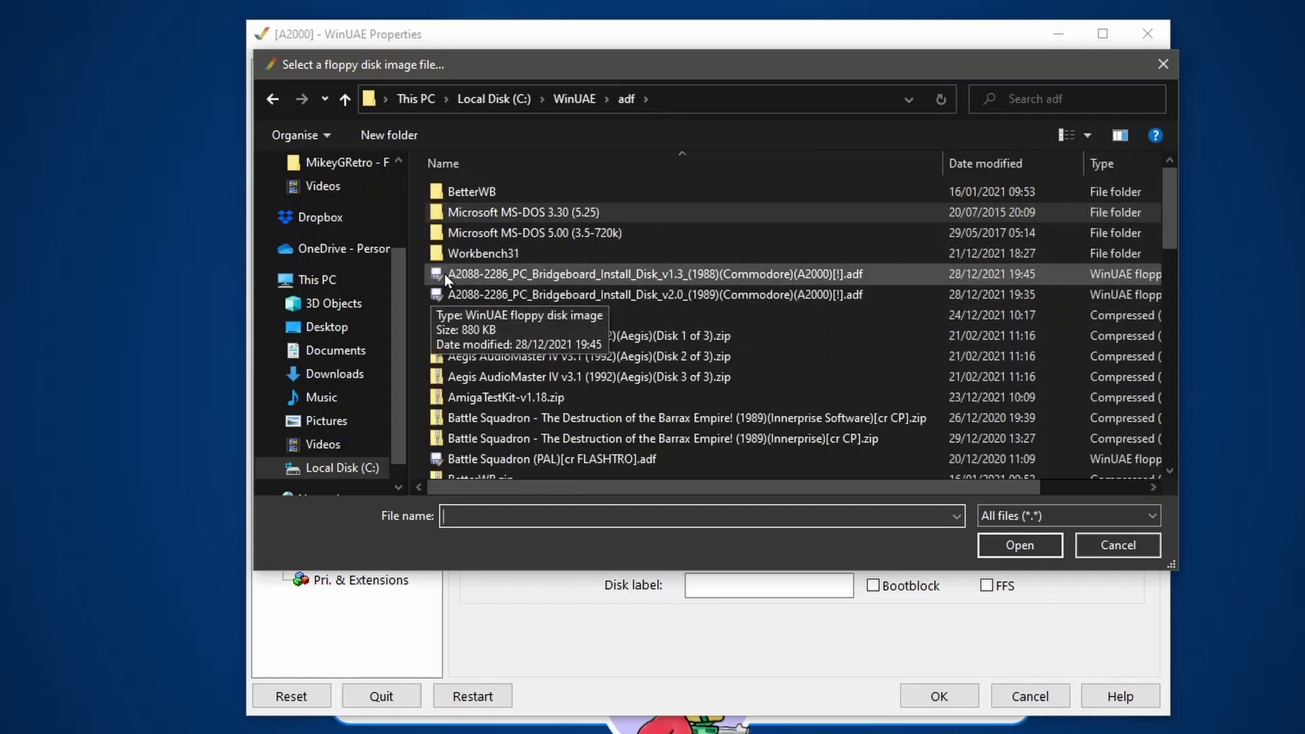
click(521, 272)
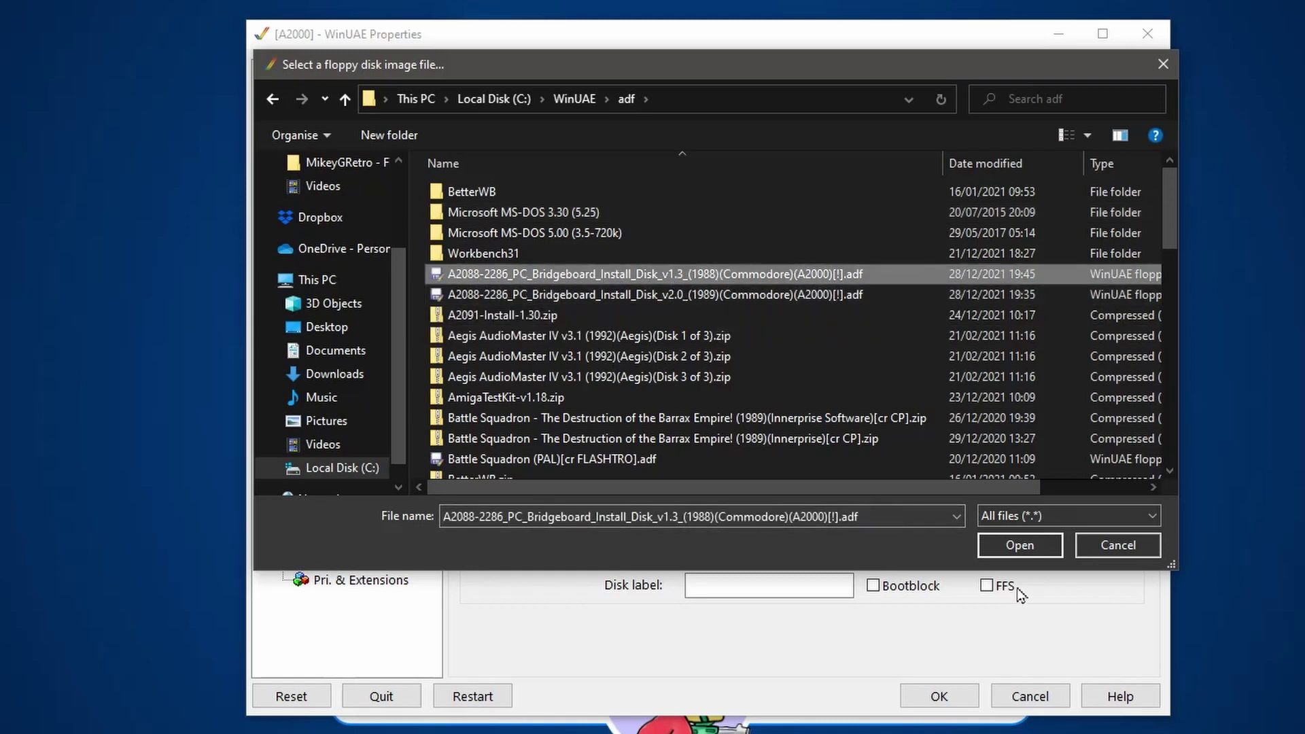
click(1022, 545)
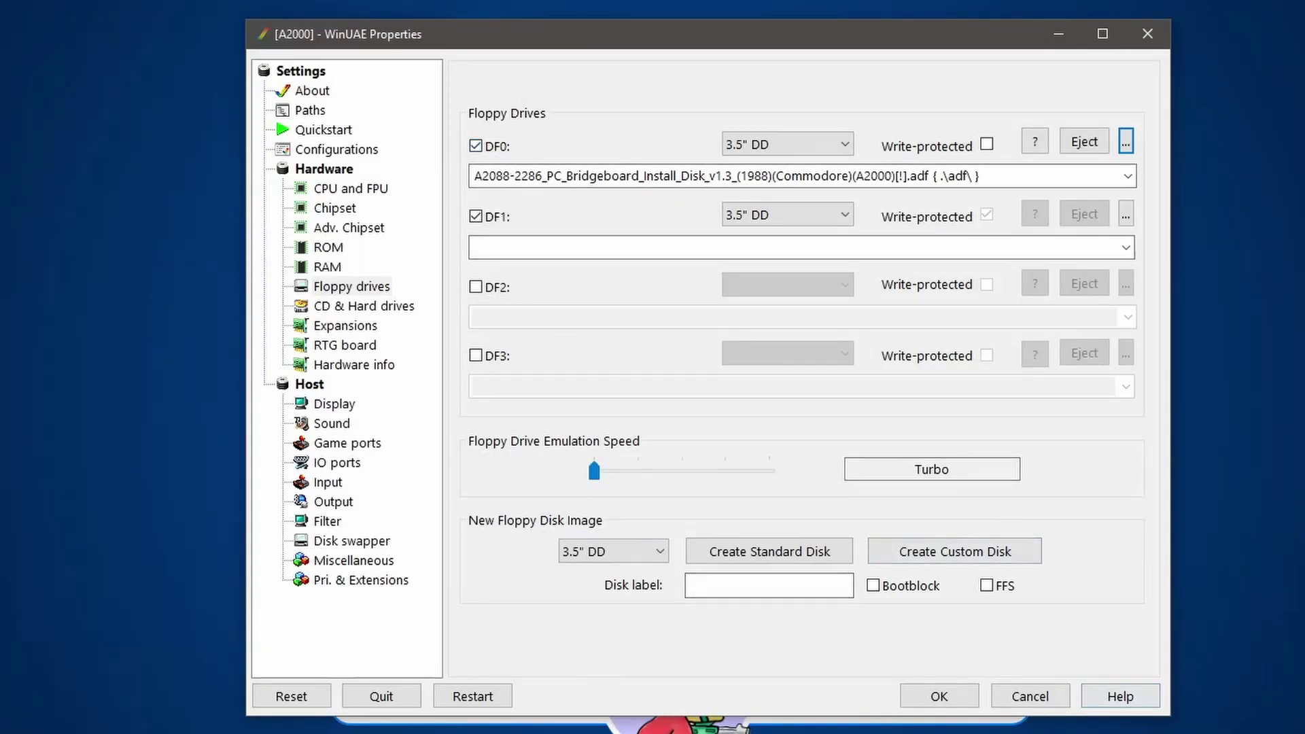
click(290, 696)
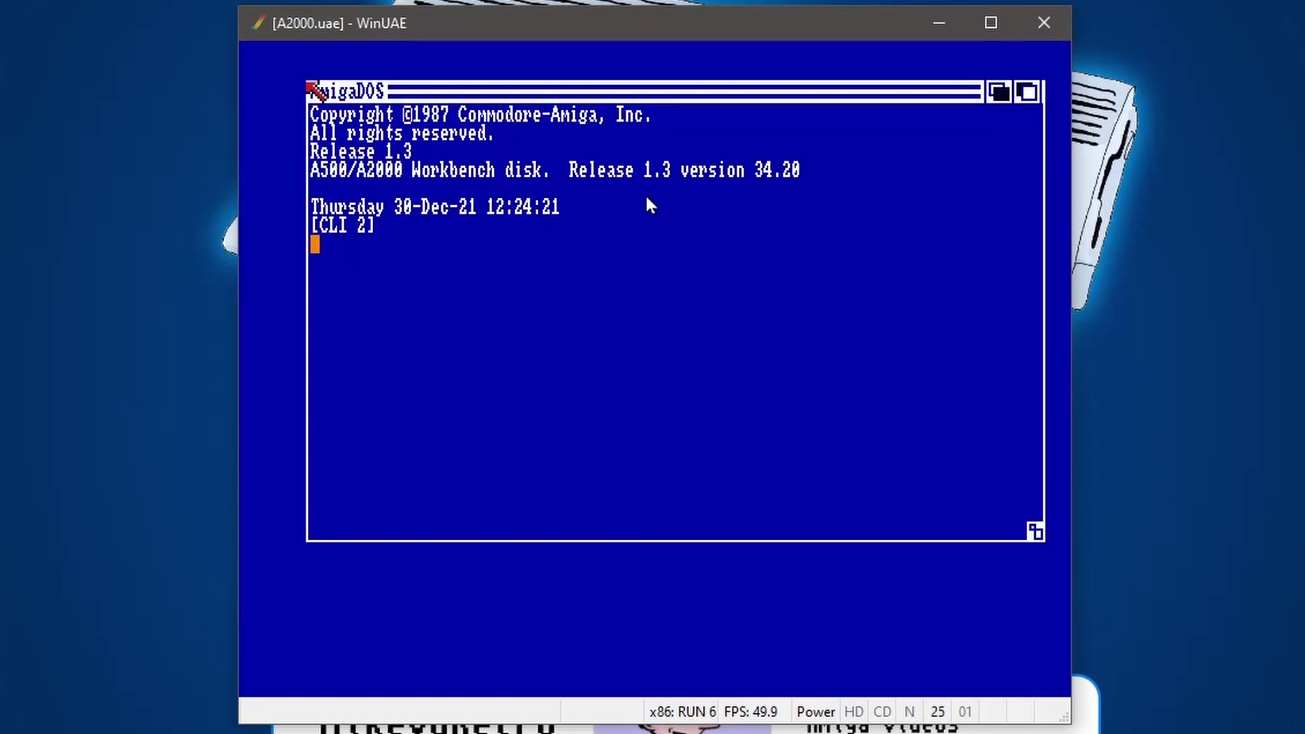
Install all of BridgeInstall's default files from the PCInstall disk onto DH0, and check the installed drawers on the Workbench disk
click(651, 204)
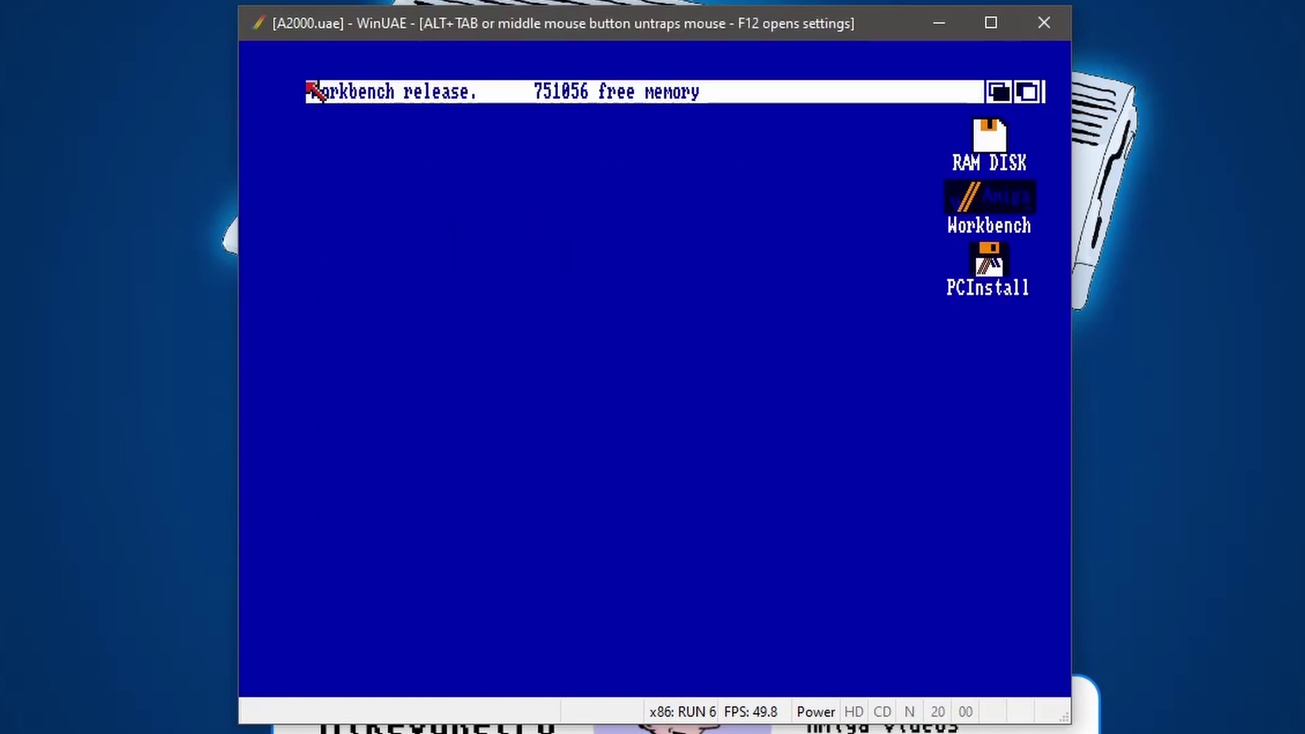
double_click(993, 262)
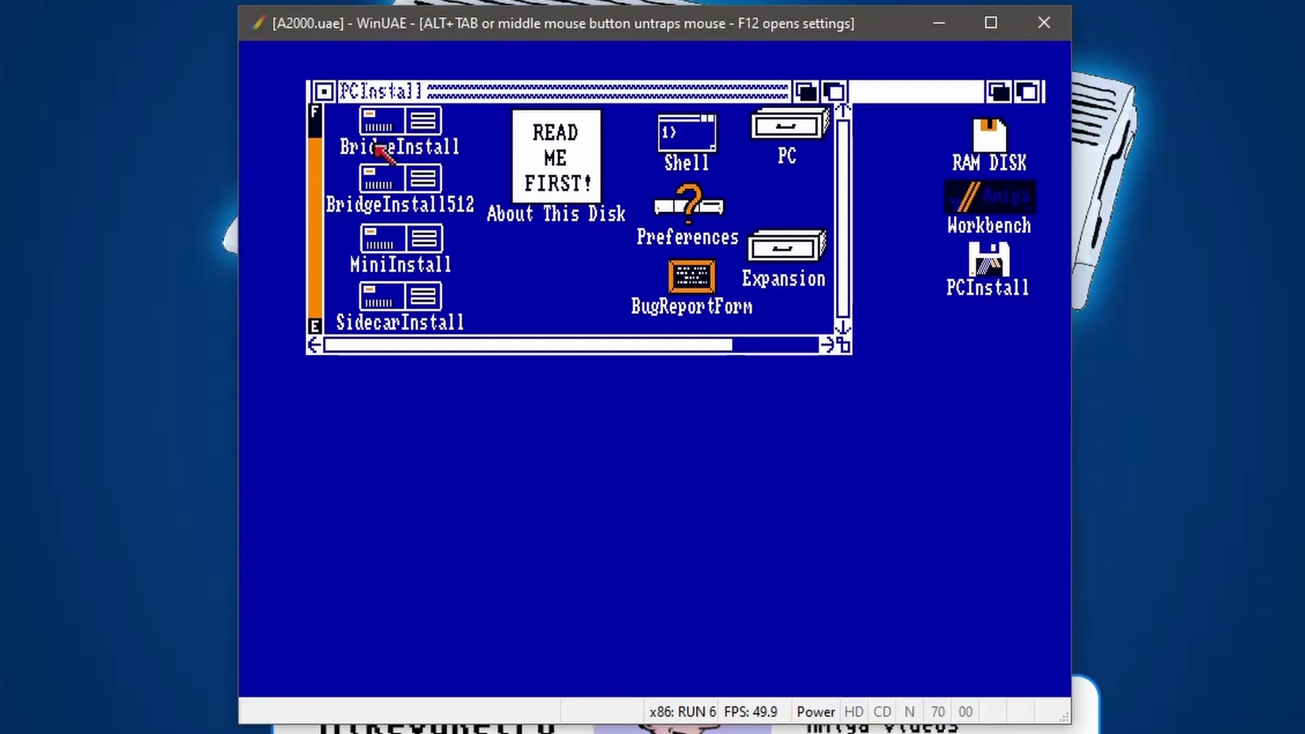
double_click(416, 136)
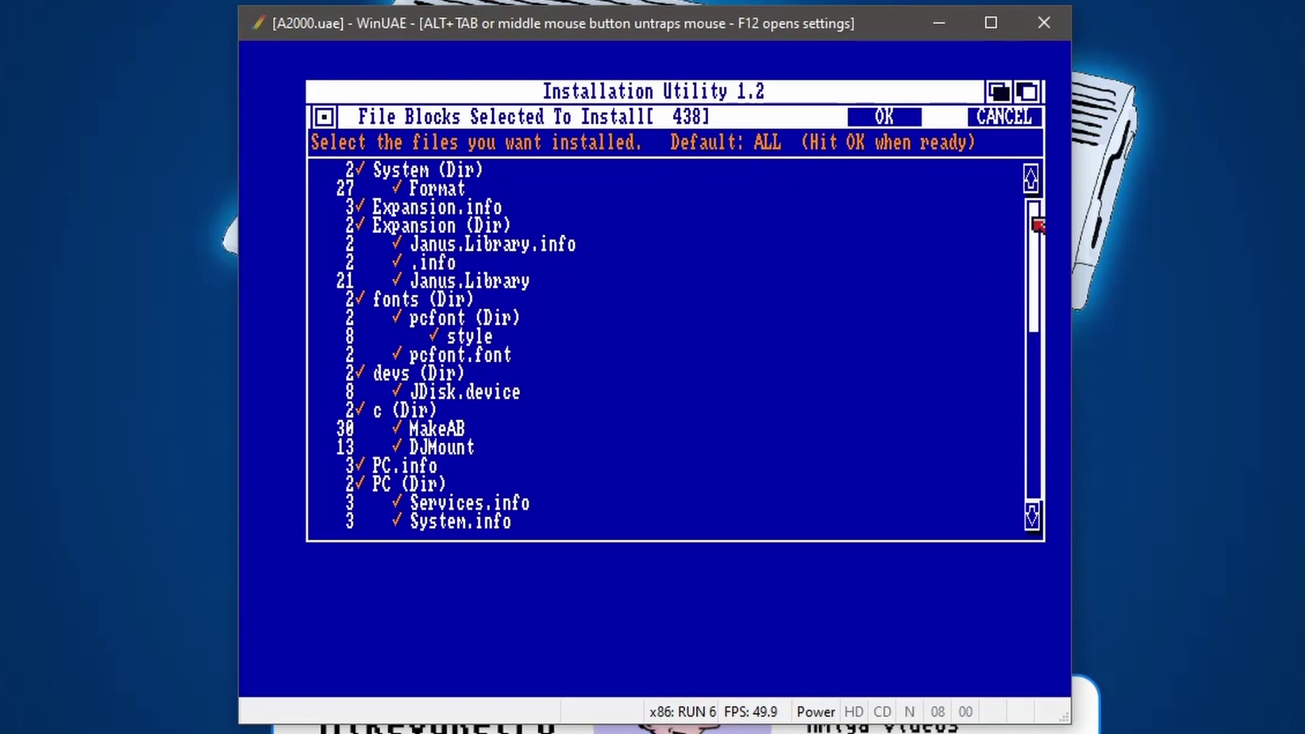
drag(1037, 225, 1026, 460)
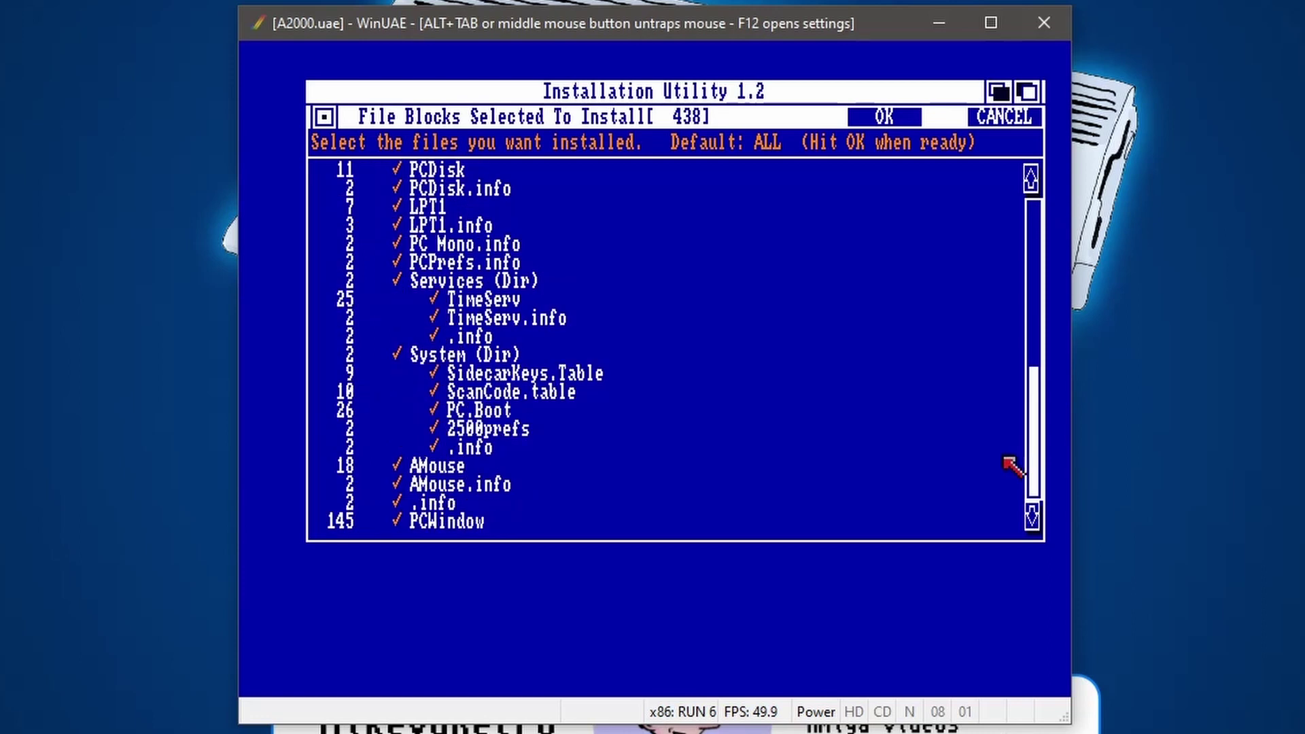
click(909, 122)
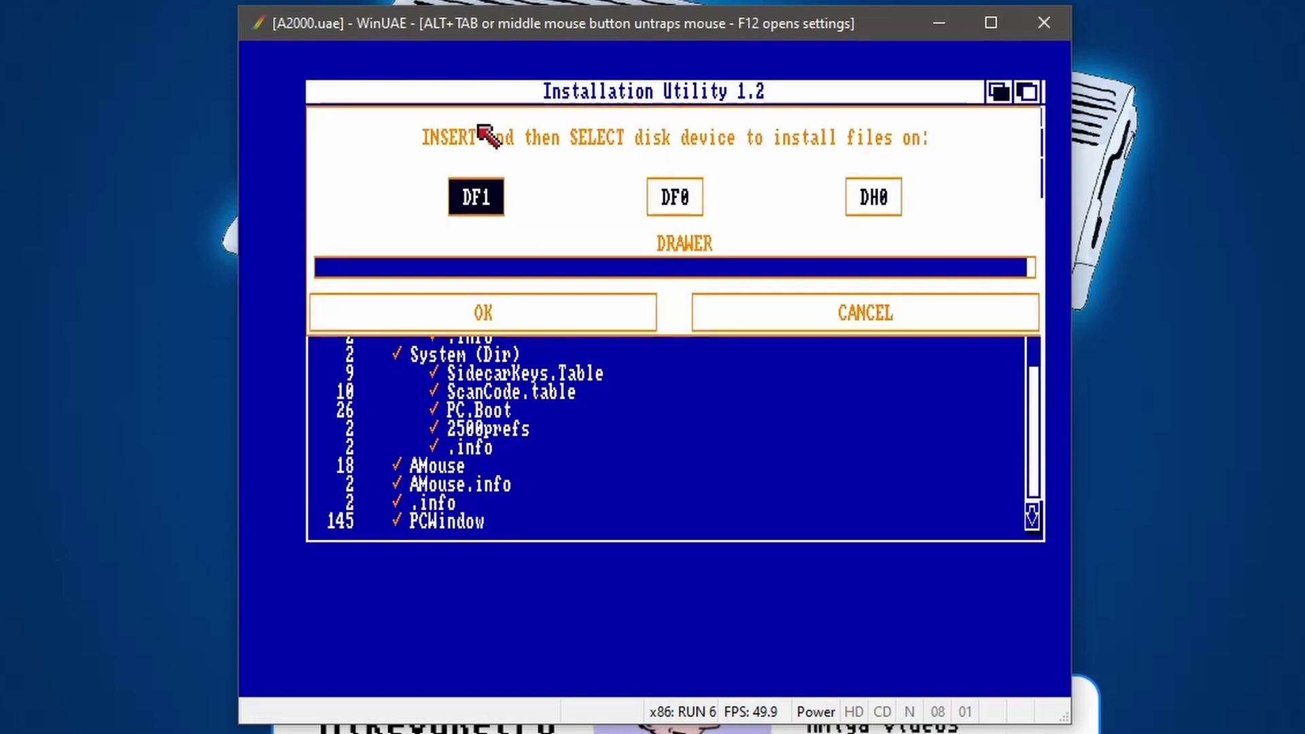
click(877, 203)
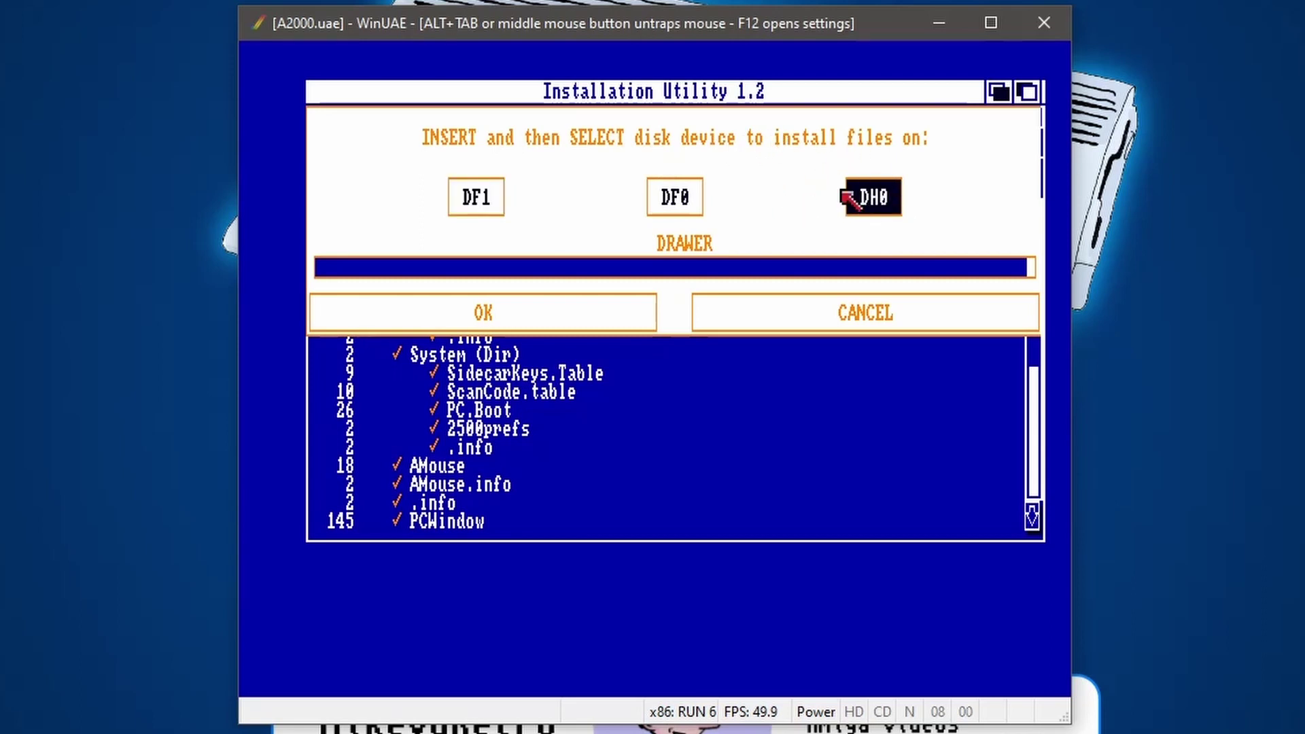
click(495, 320)
click(880, 114)
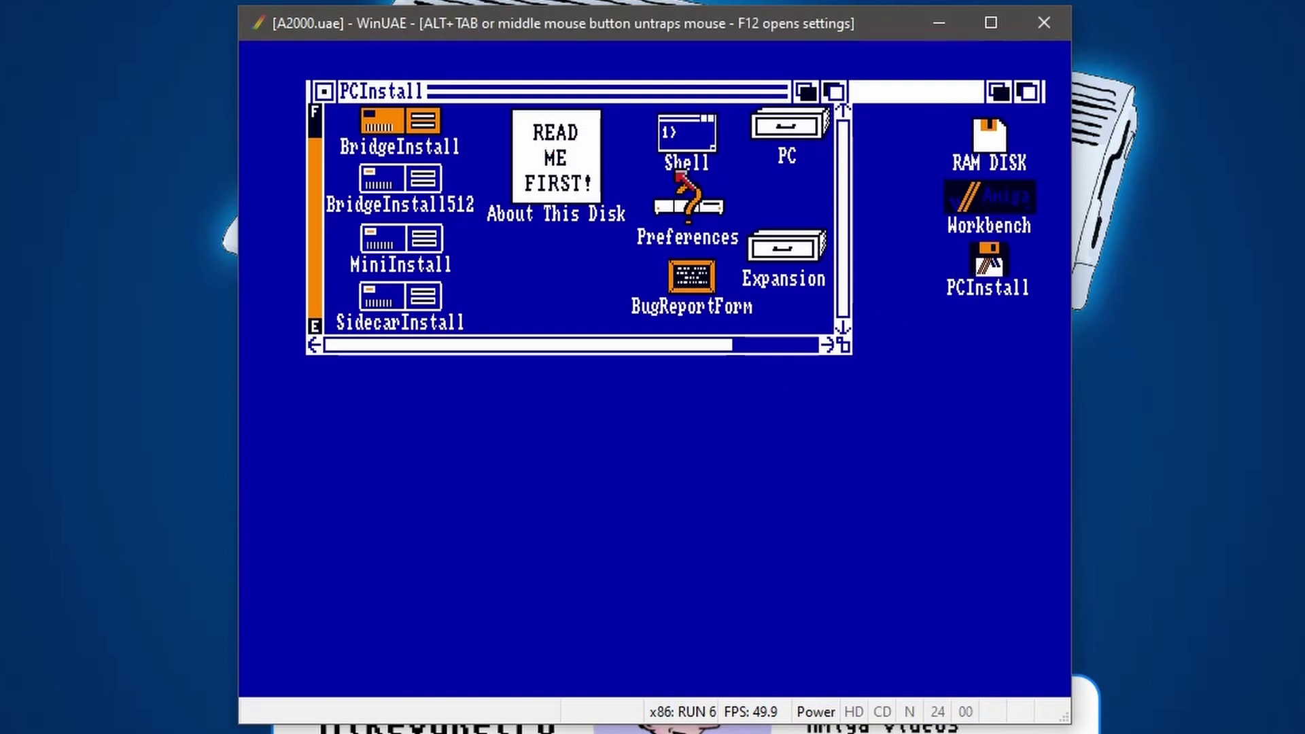
double_click(997, 194)
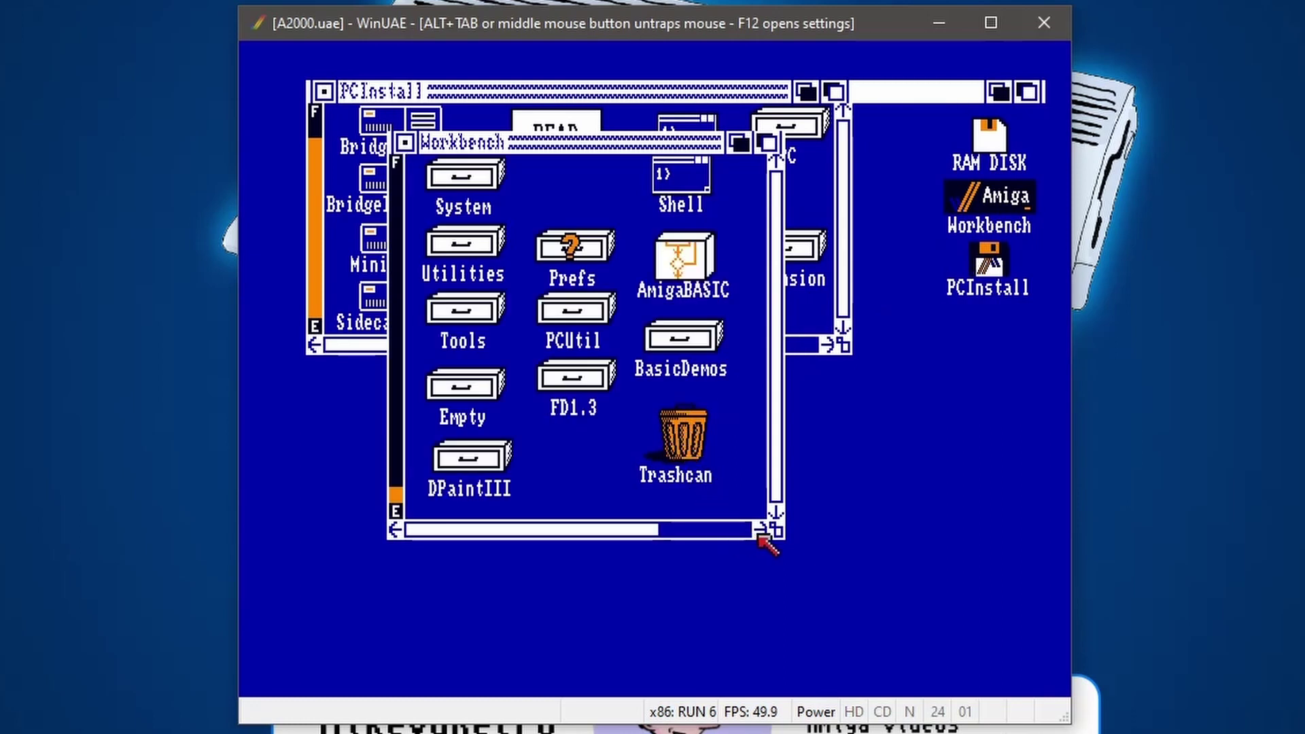
drag(626, 532, 731, 537)
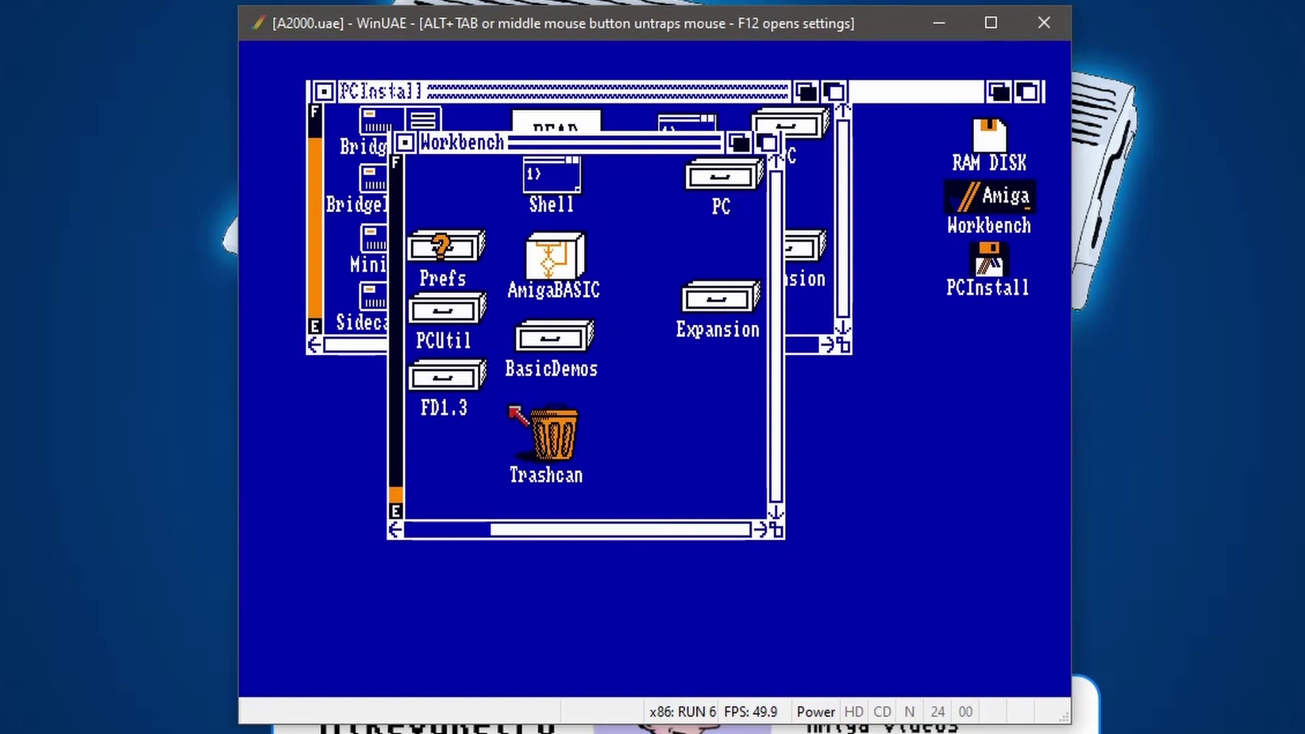
Eject the bridgeboard install disk from floppy drive DF0 and reset the emulated Amiga
key(F12)
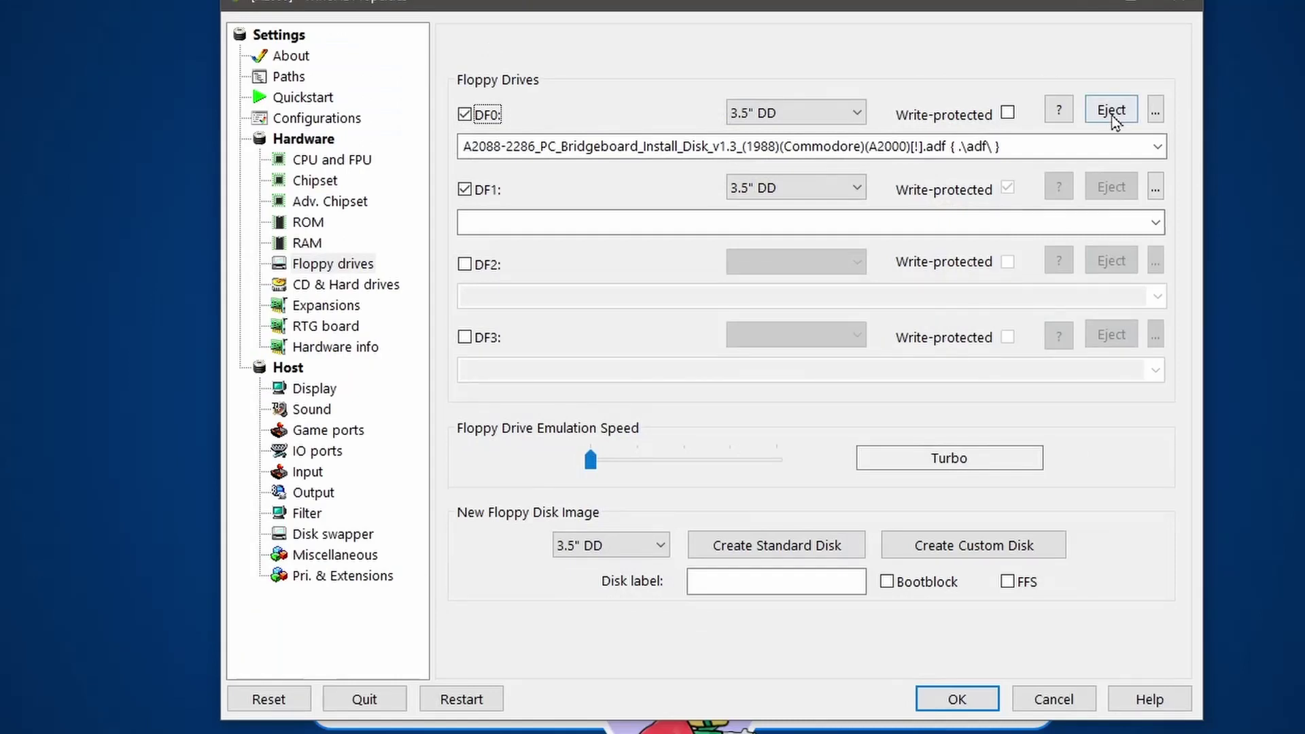
click(1112, 117)
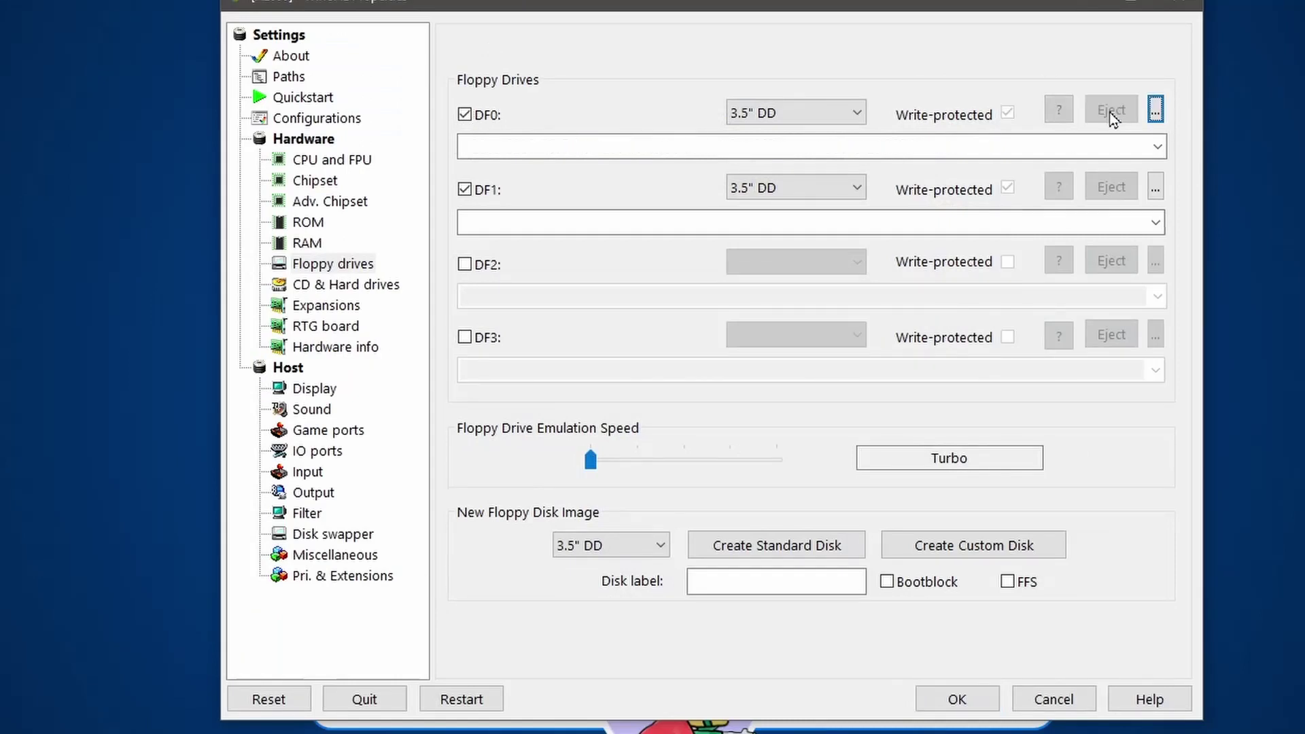
click(286, 703)
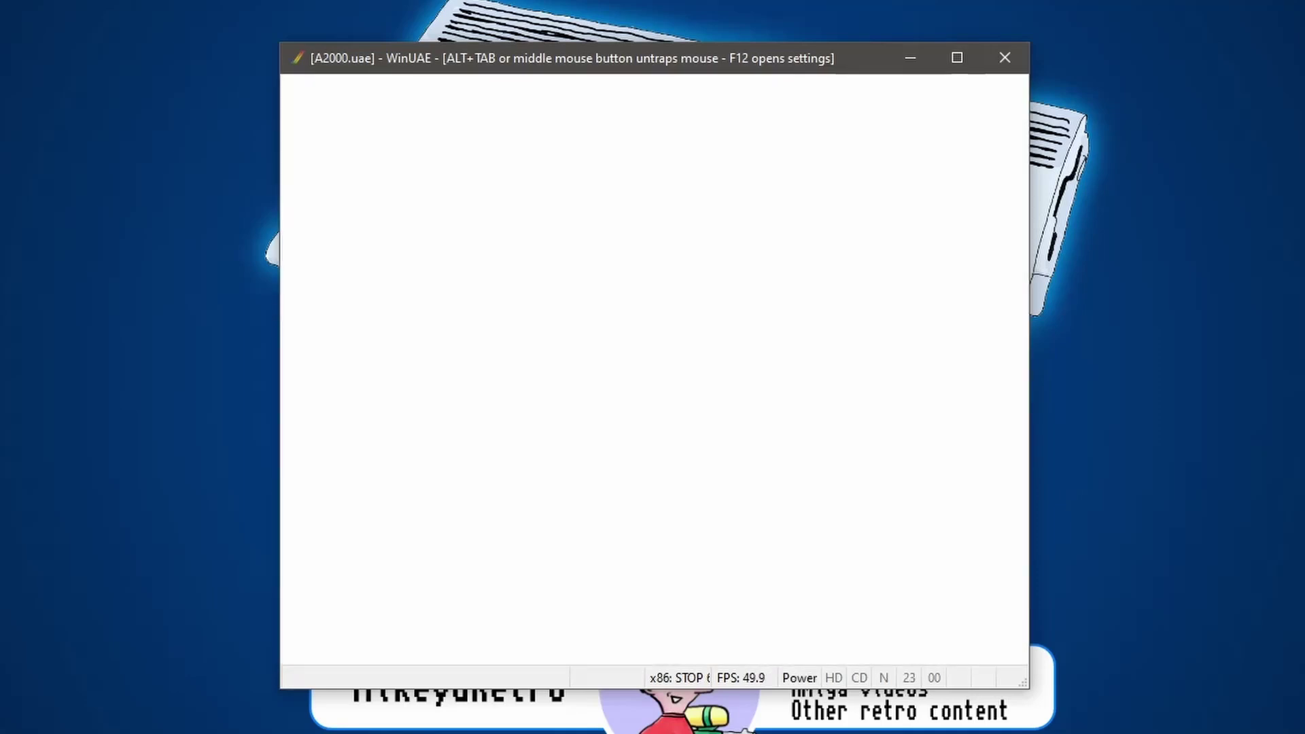
Enable floppy drive DF2 and set its type to Bridgeboard 5.25" 40
key(F12)
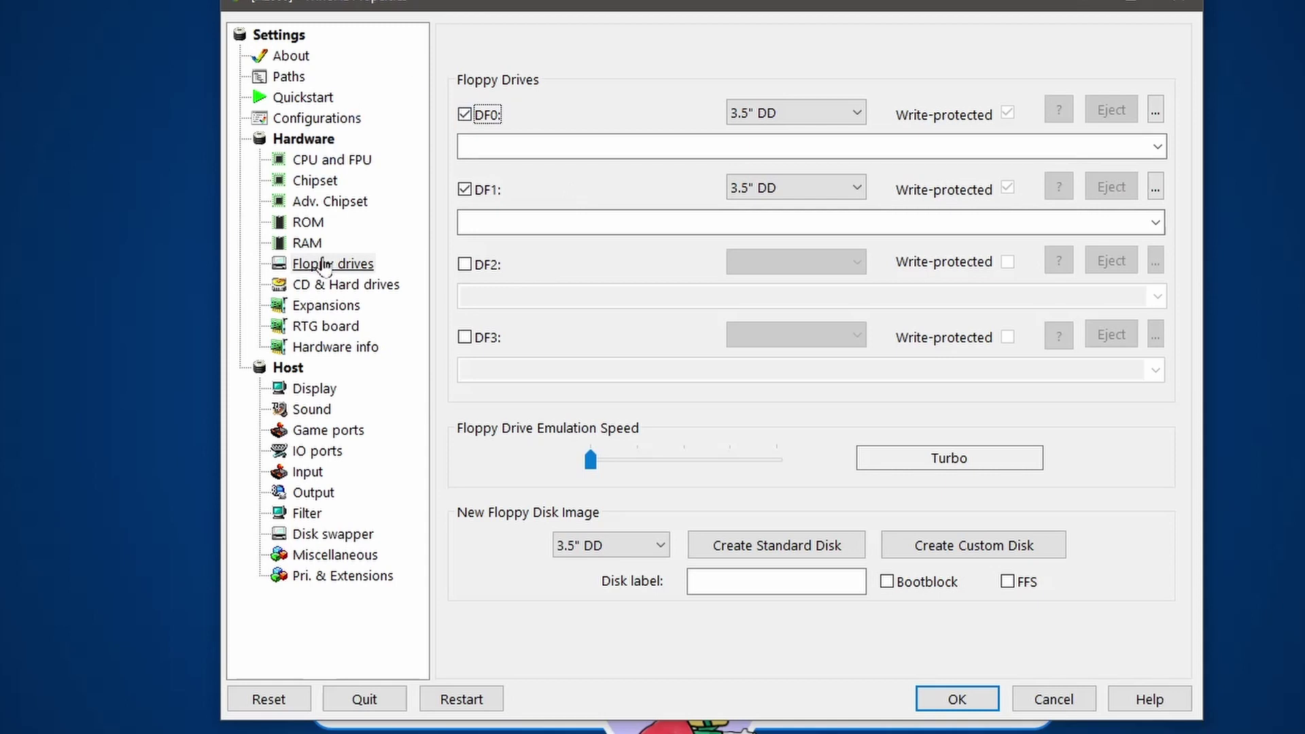
click(465, 265)
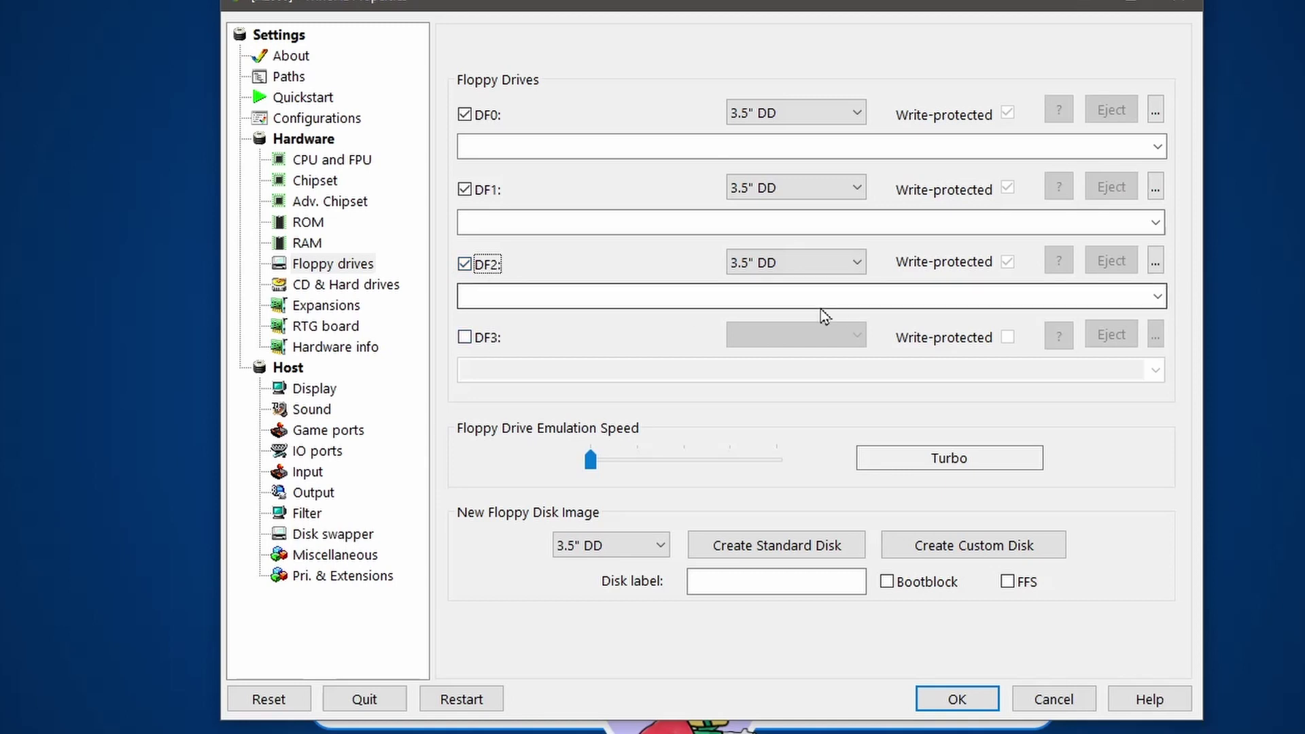
click(826, 269)
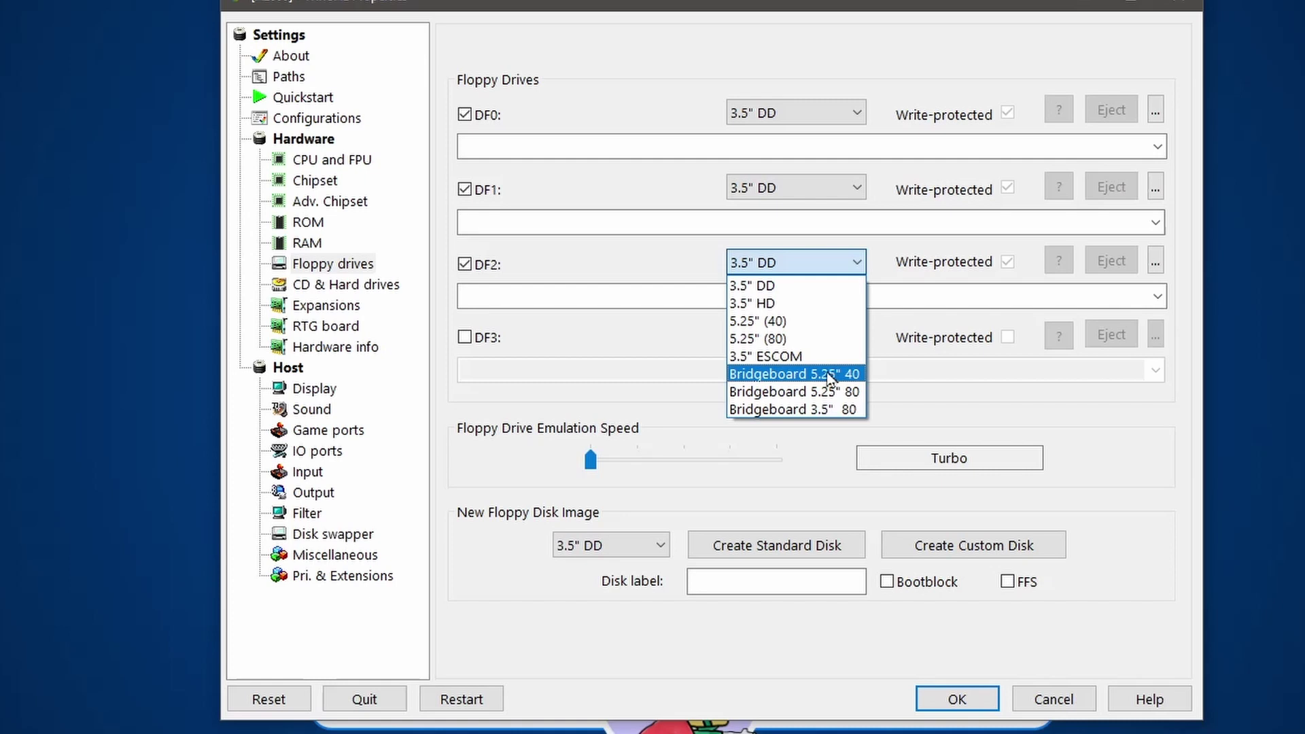
click(787, 375)
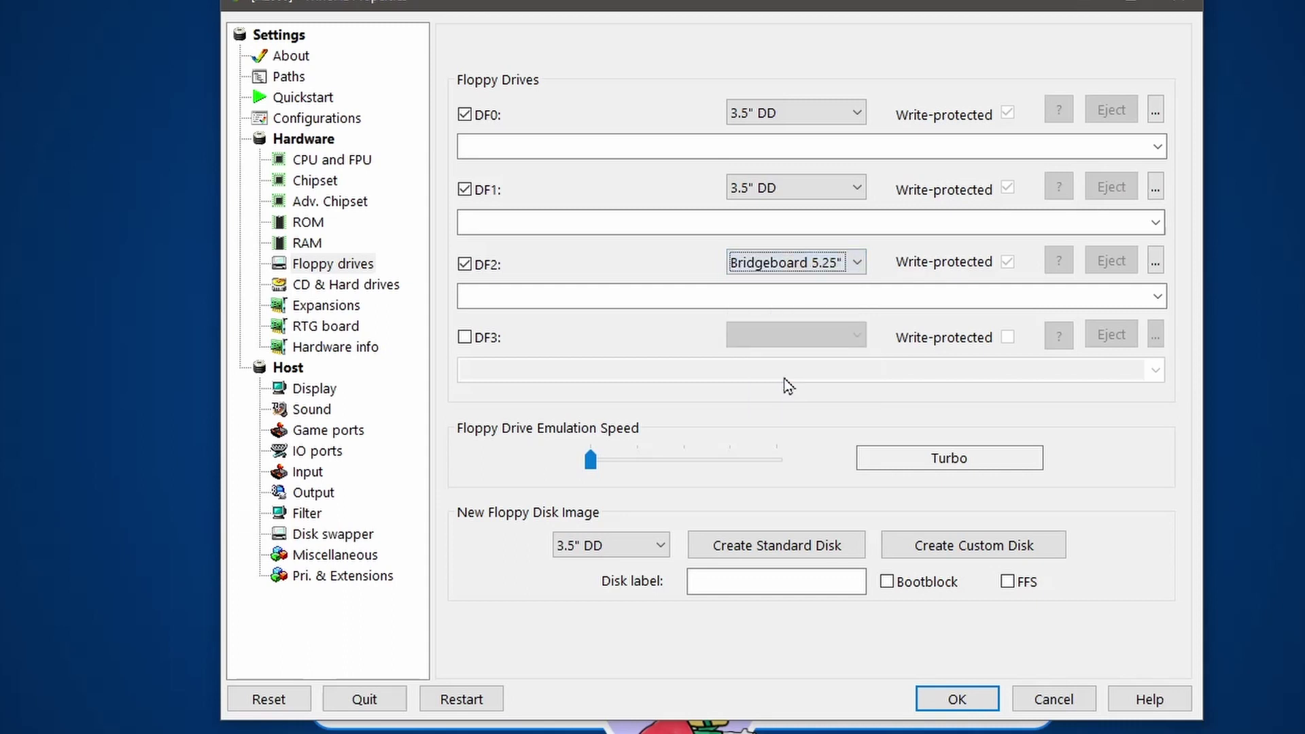
Browse for DF2's disk image in the Microsoft MS-DOS 3.30 (5.25) folder and select DISK01.IMG
click(1155, 261)
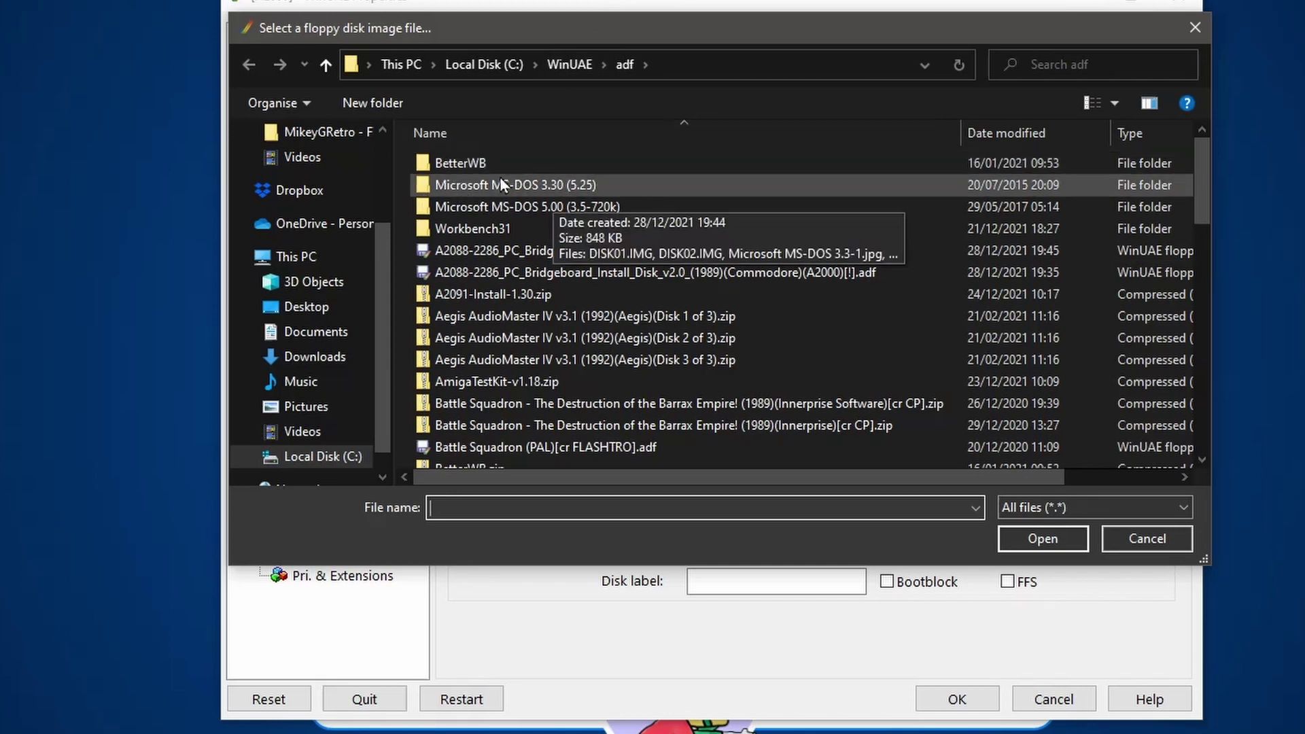
double_click(560, 186)
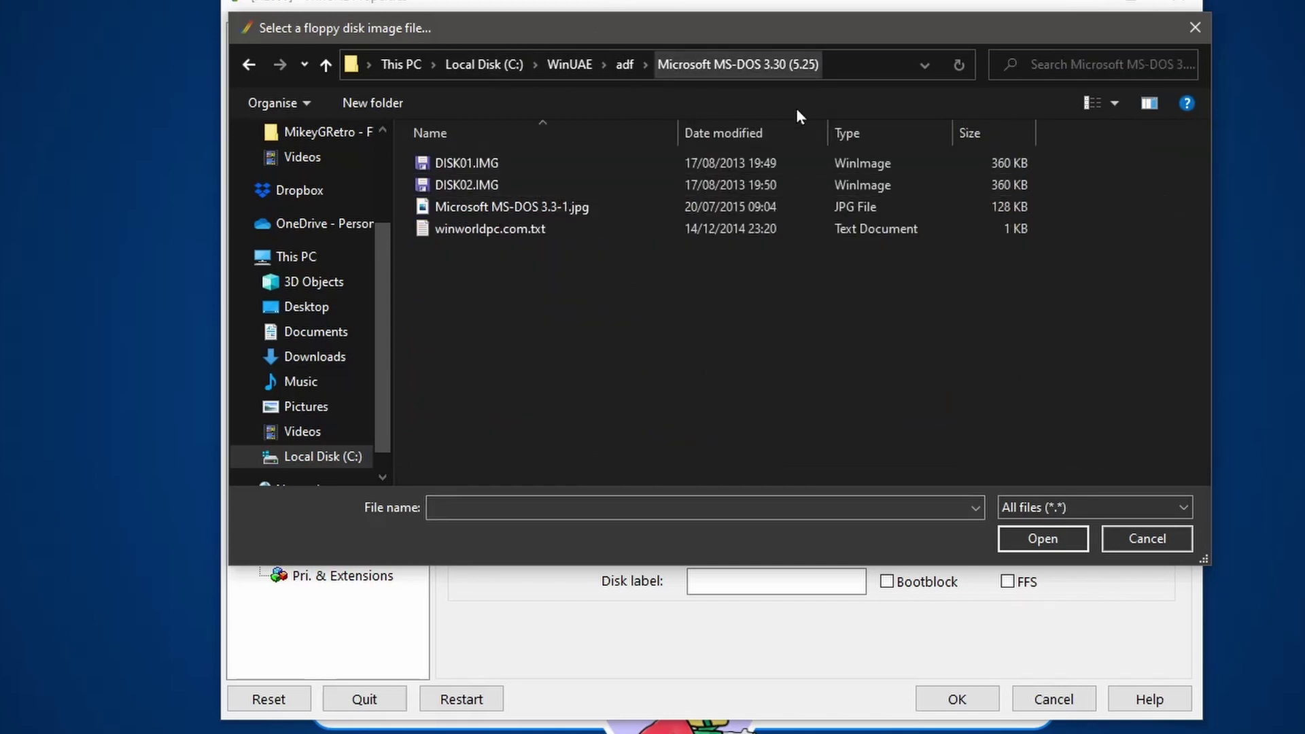
click(480, 165)
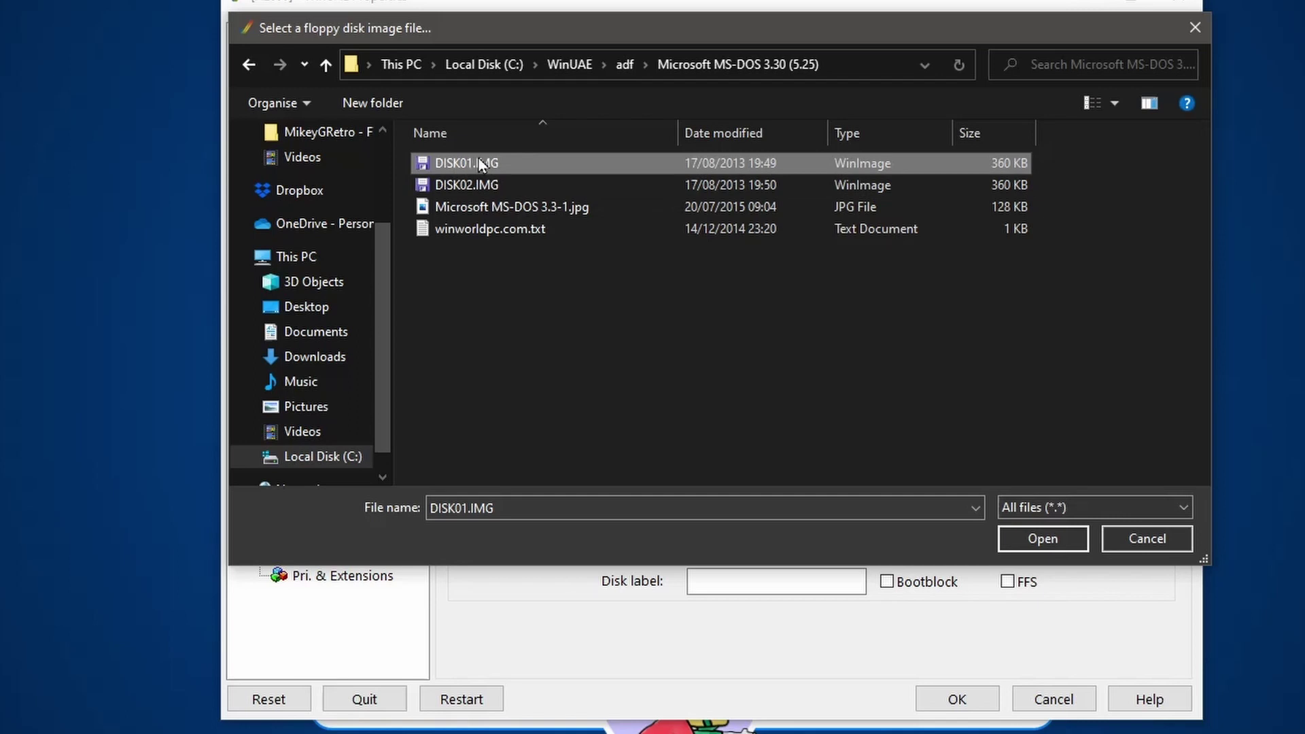
Filter the file list to floppy disk image files only, and restore the All files (*.*) filter
click(1060, 503)
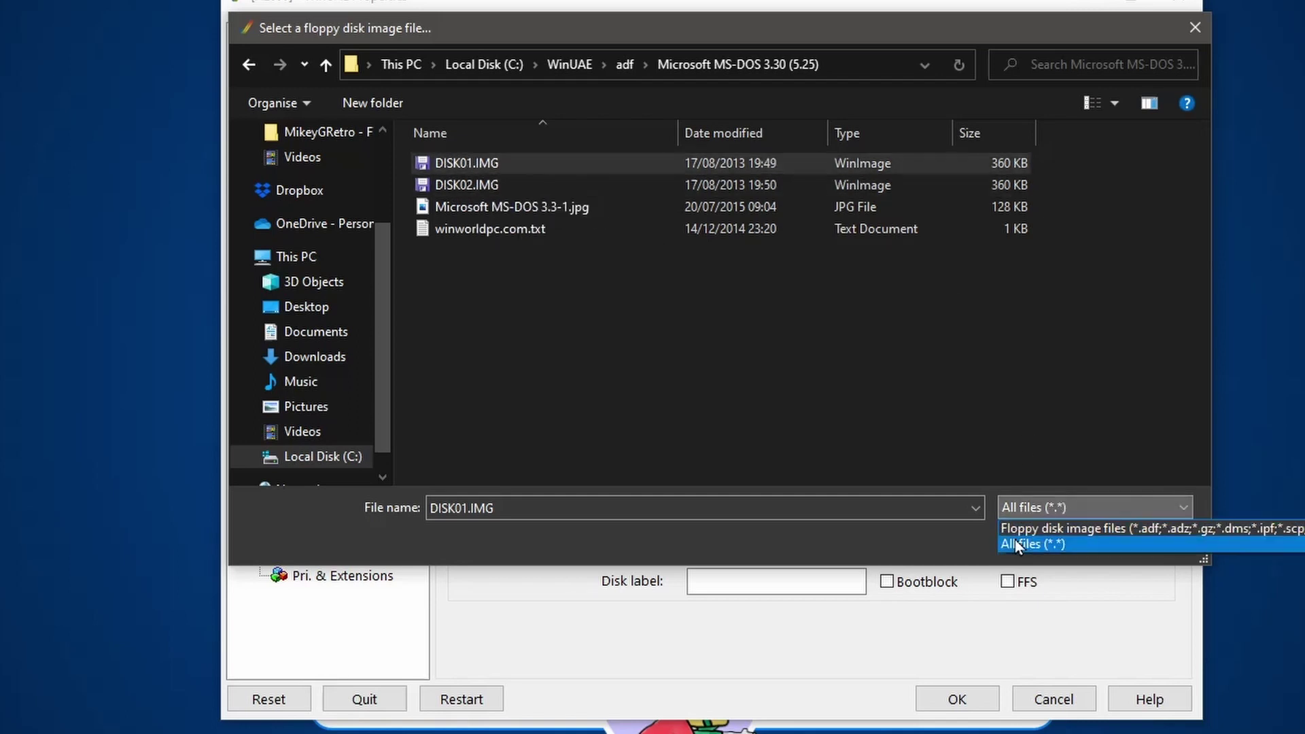
click(1059, 530)
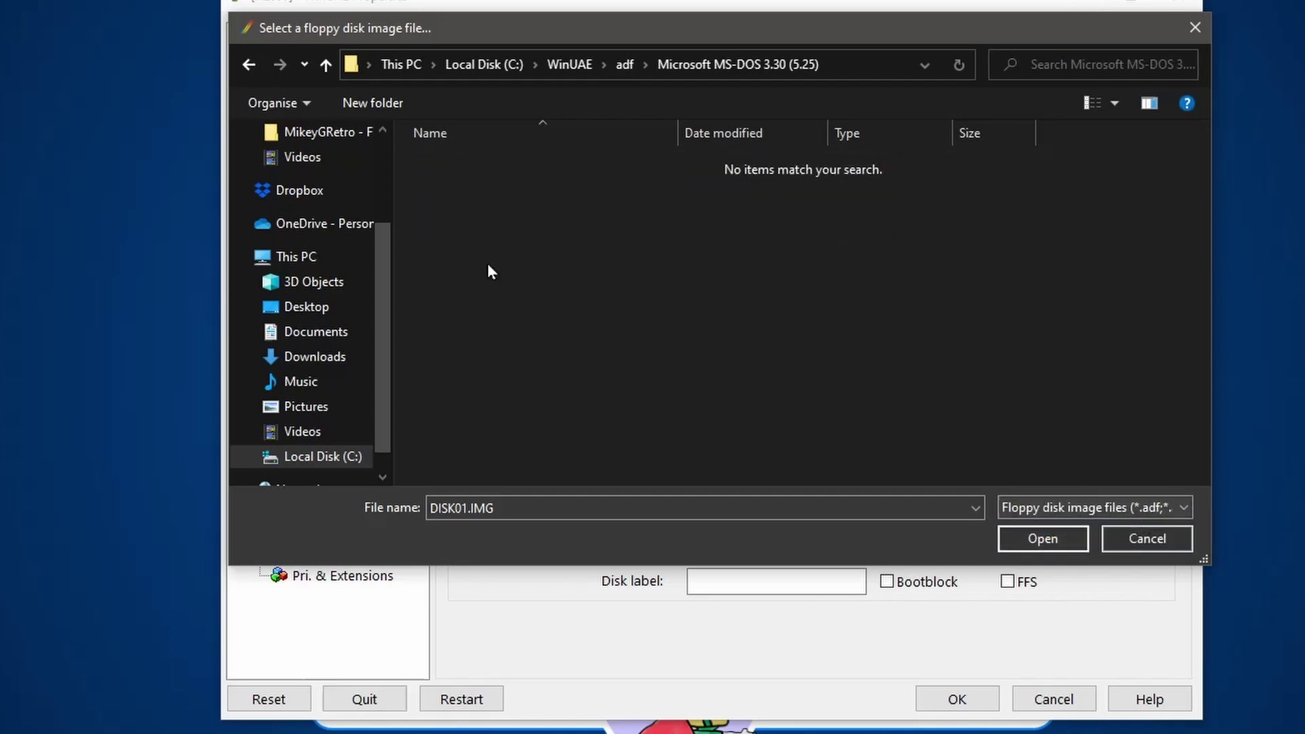
click(1057, 505)
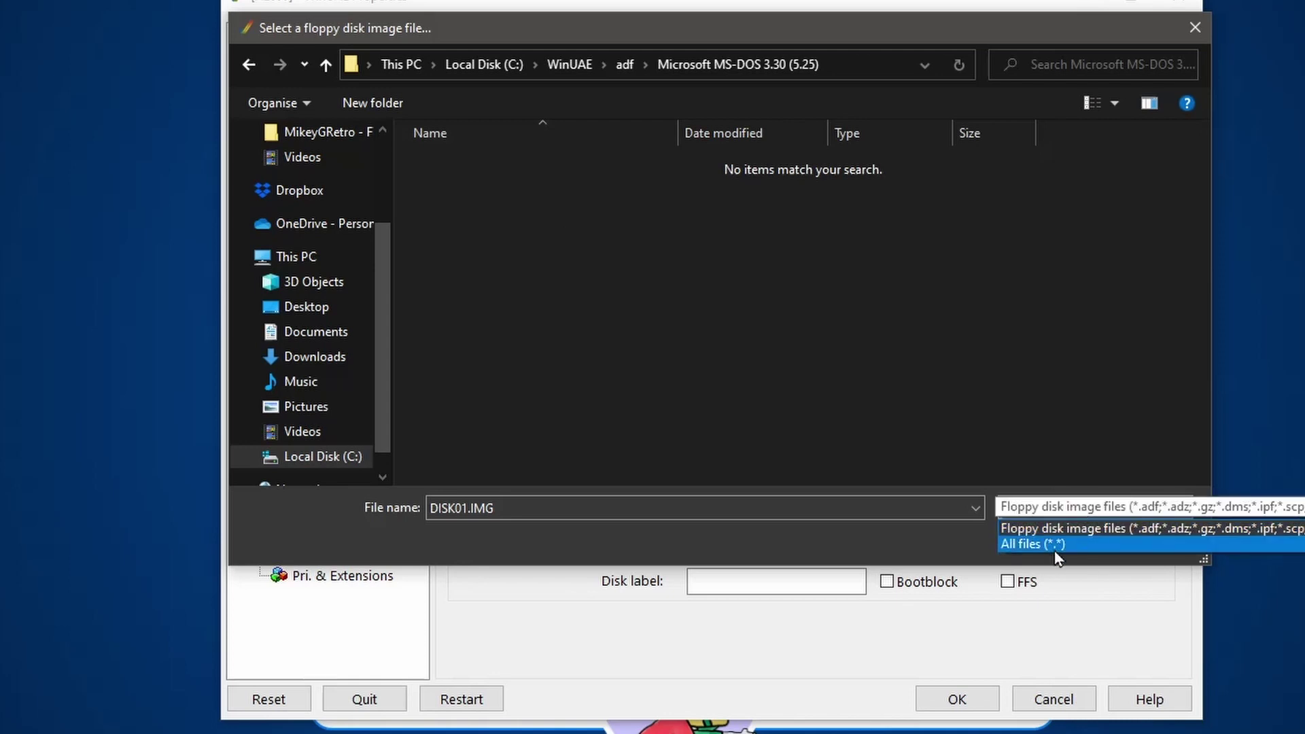
click(1050, 545)
Insert DISK01.IMG into floppy drive DF2 and return to the running emulation
click(469, 170)
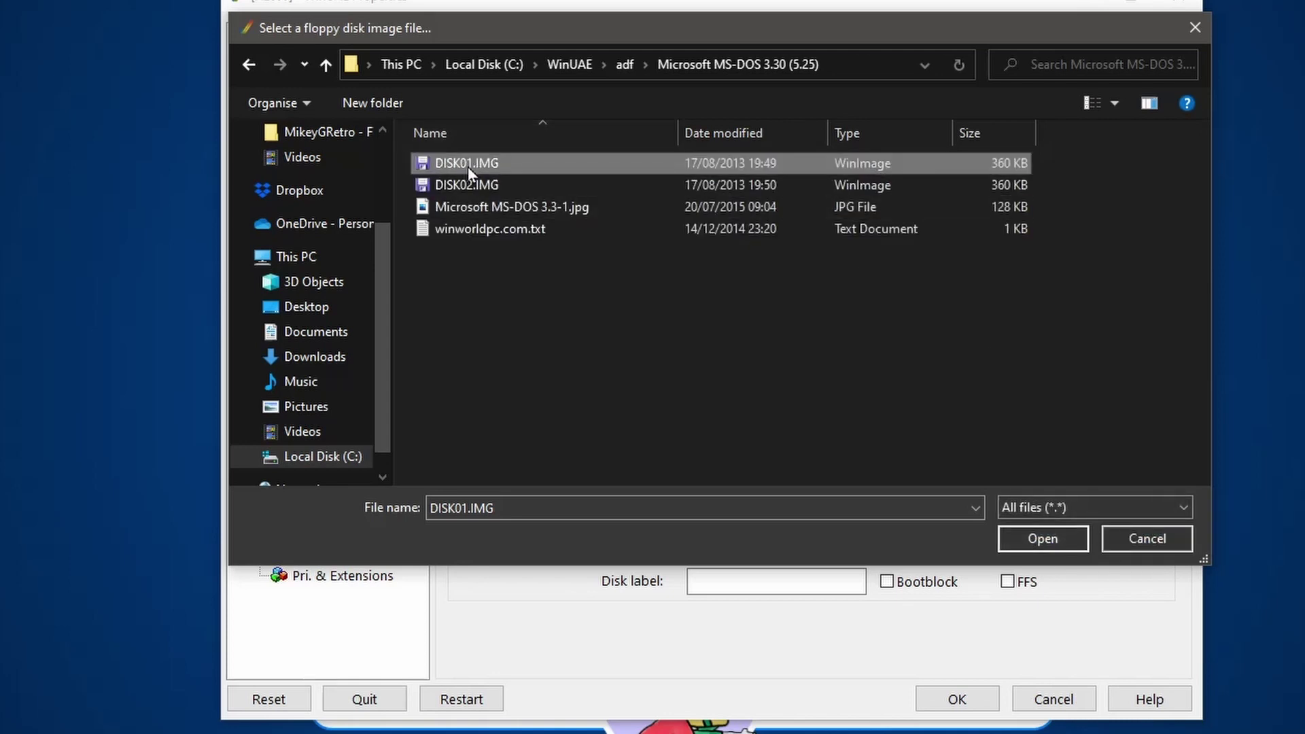
click(1040, 538)
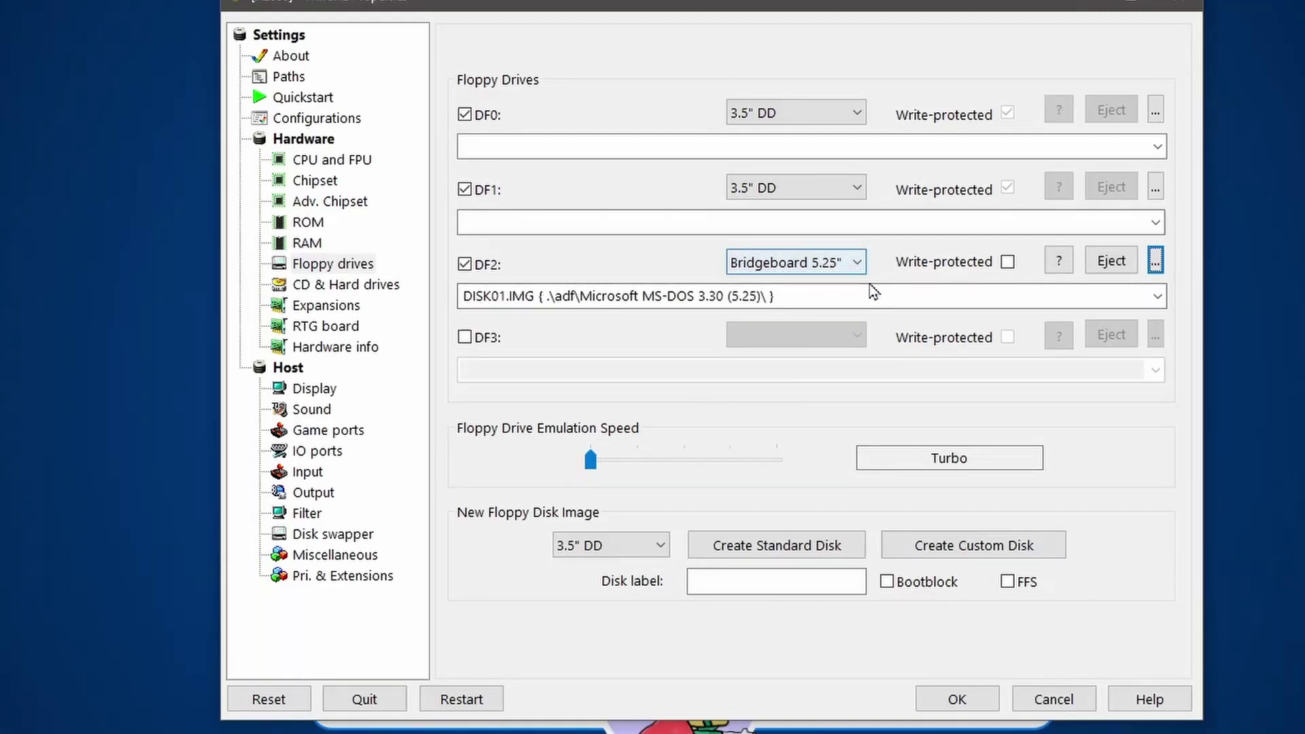
click(968, 703)
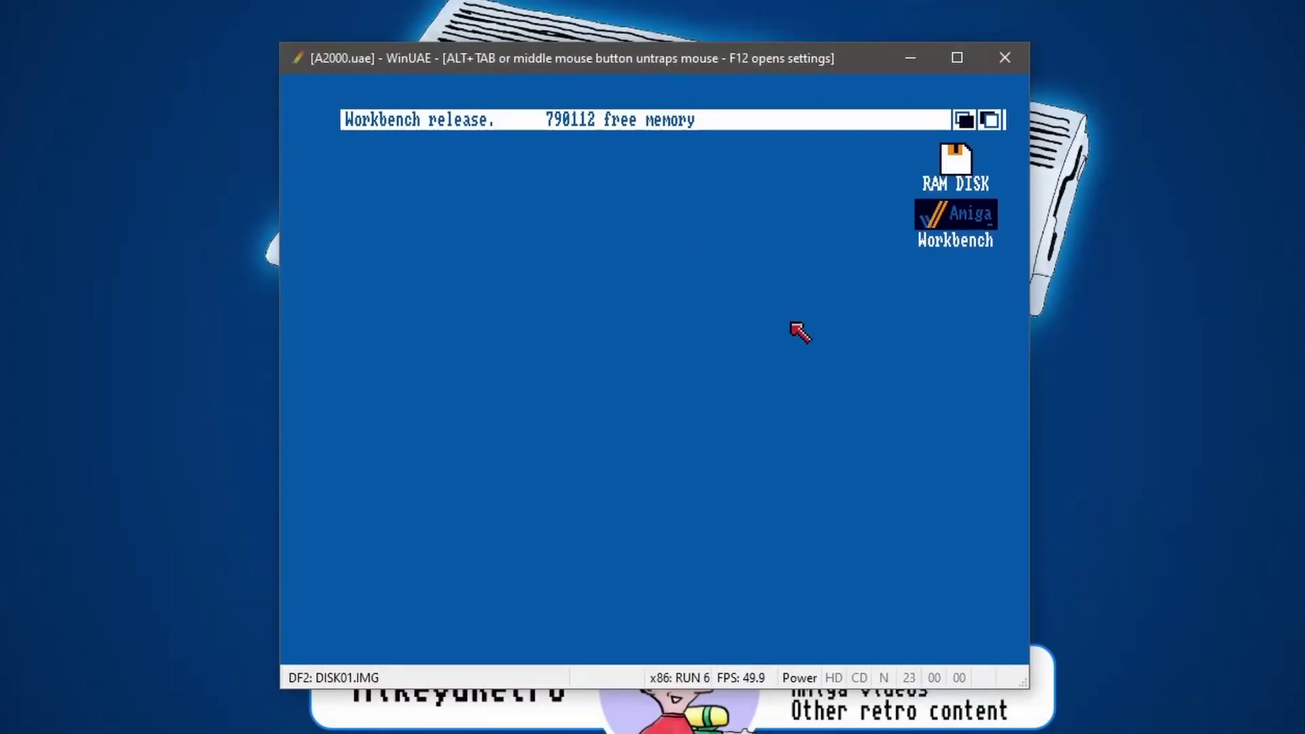
Launch PC Mono from the PC drawer on the Workbench disk to boot the bridgeboard
key(F12)
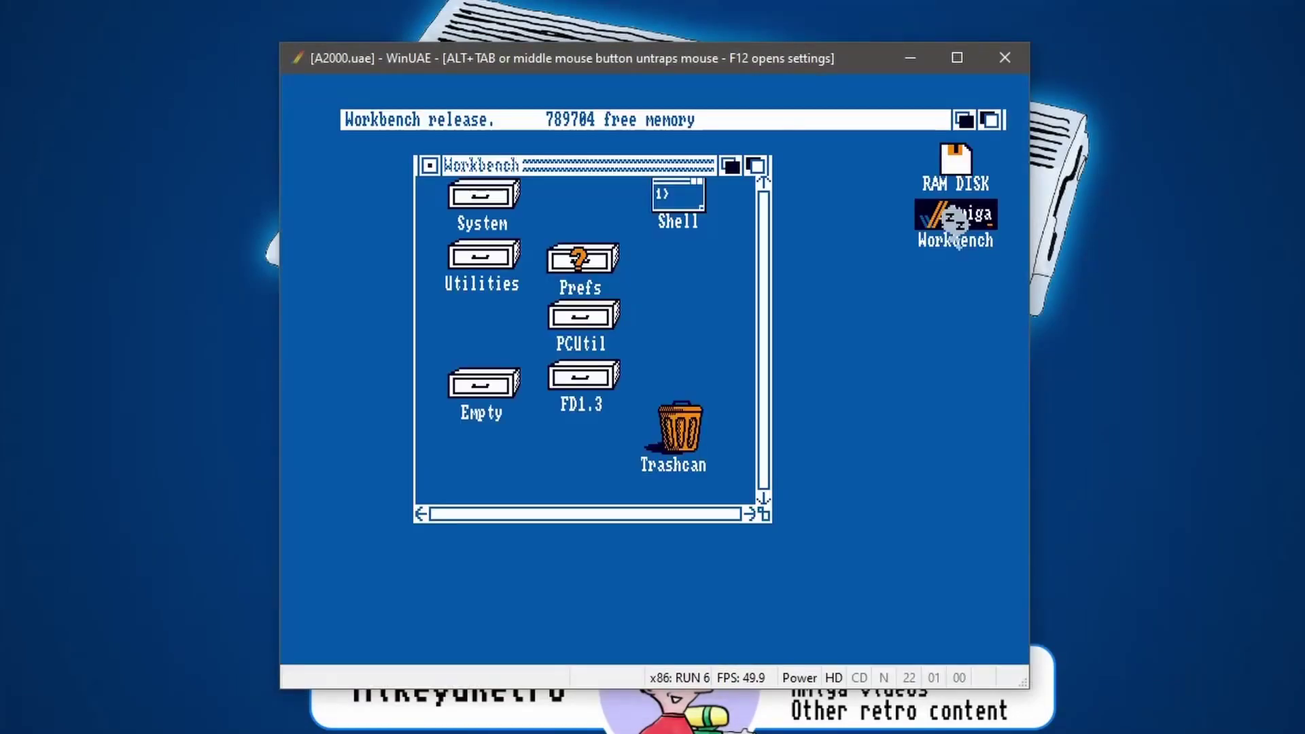
click(599, 519)
drag(599, 519, 725, 521)
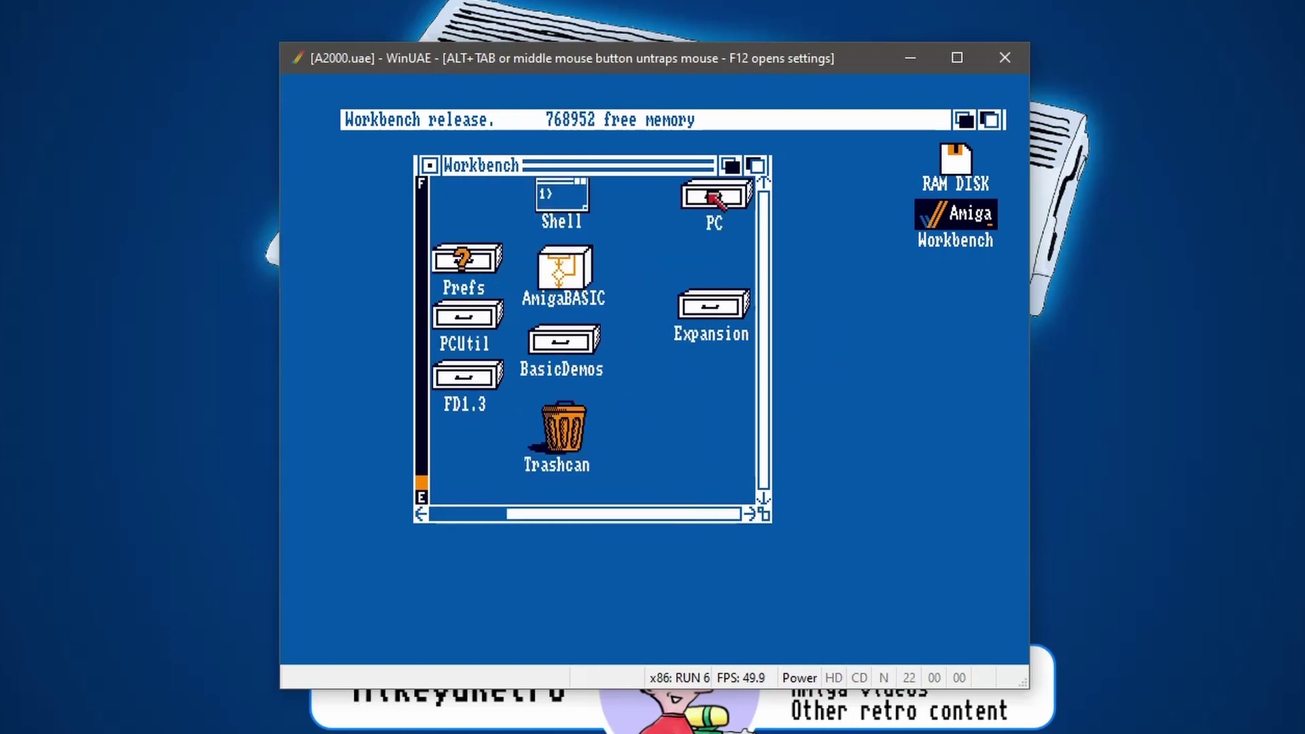
double_click(714, 199)
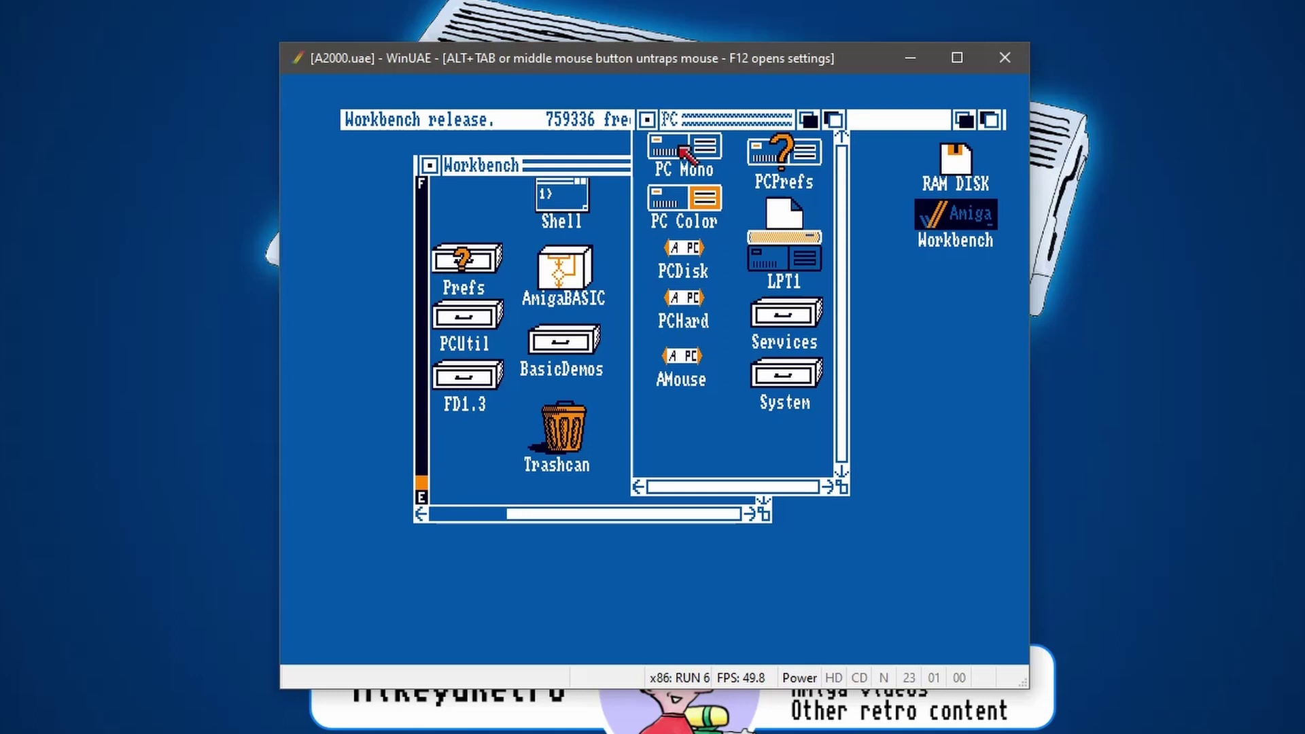
double_click(680, 146)
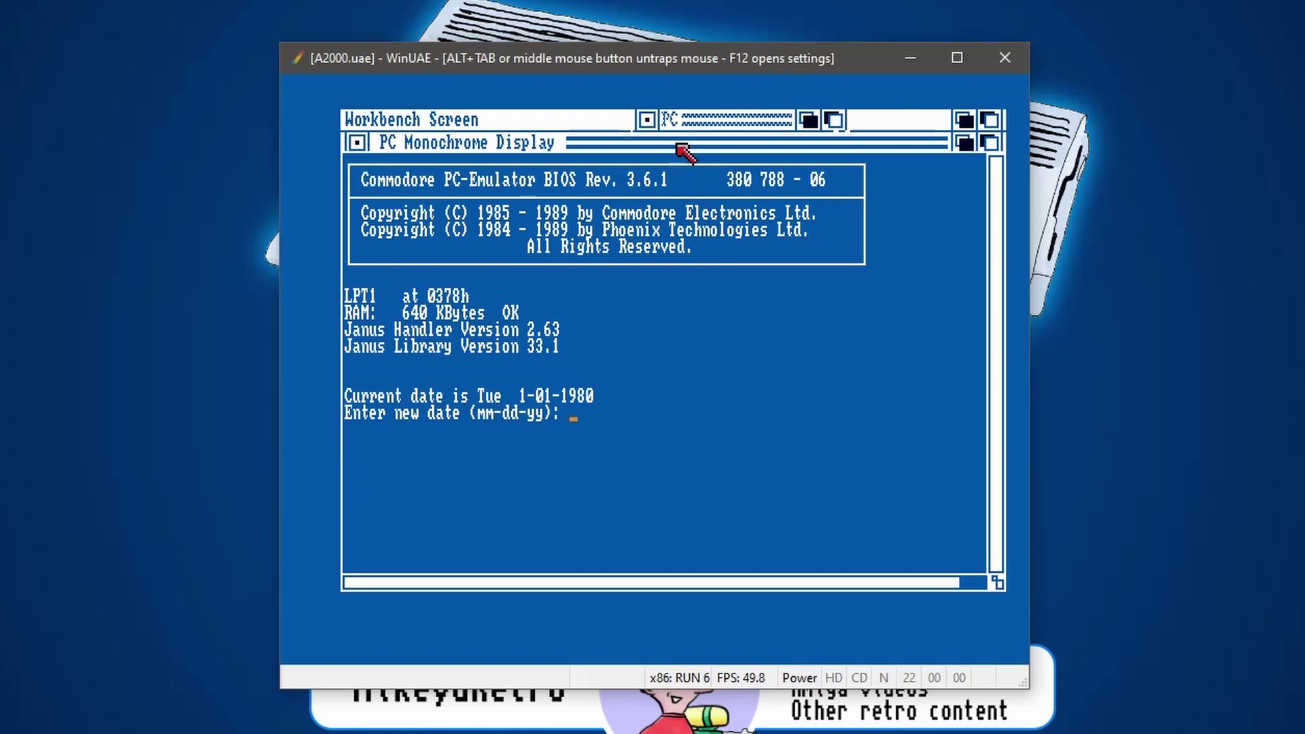
Set the MS-DOS date to 12-30-2021 and the time to 12:30:00
text(12-30-202)
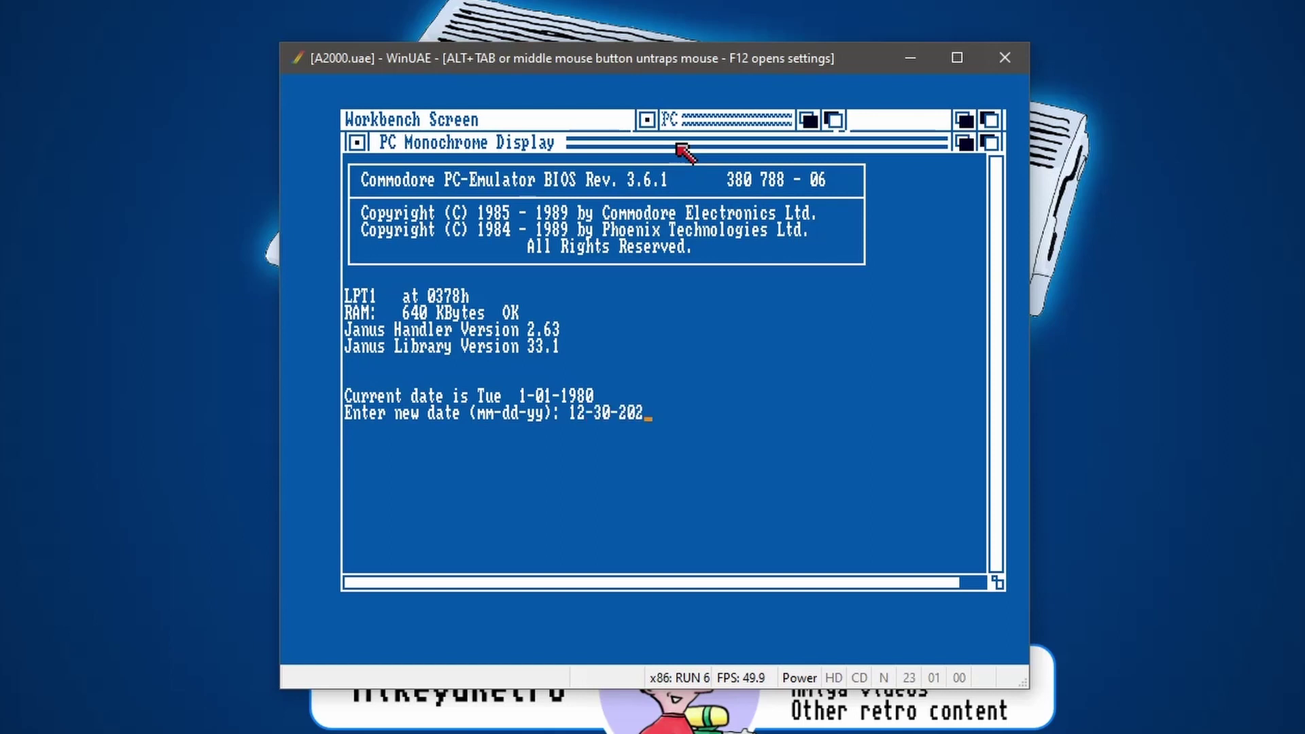
text(1)
key(Return)
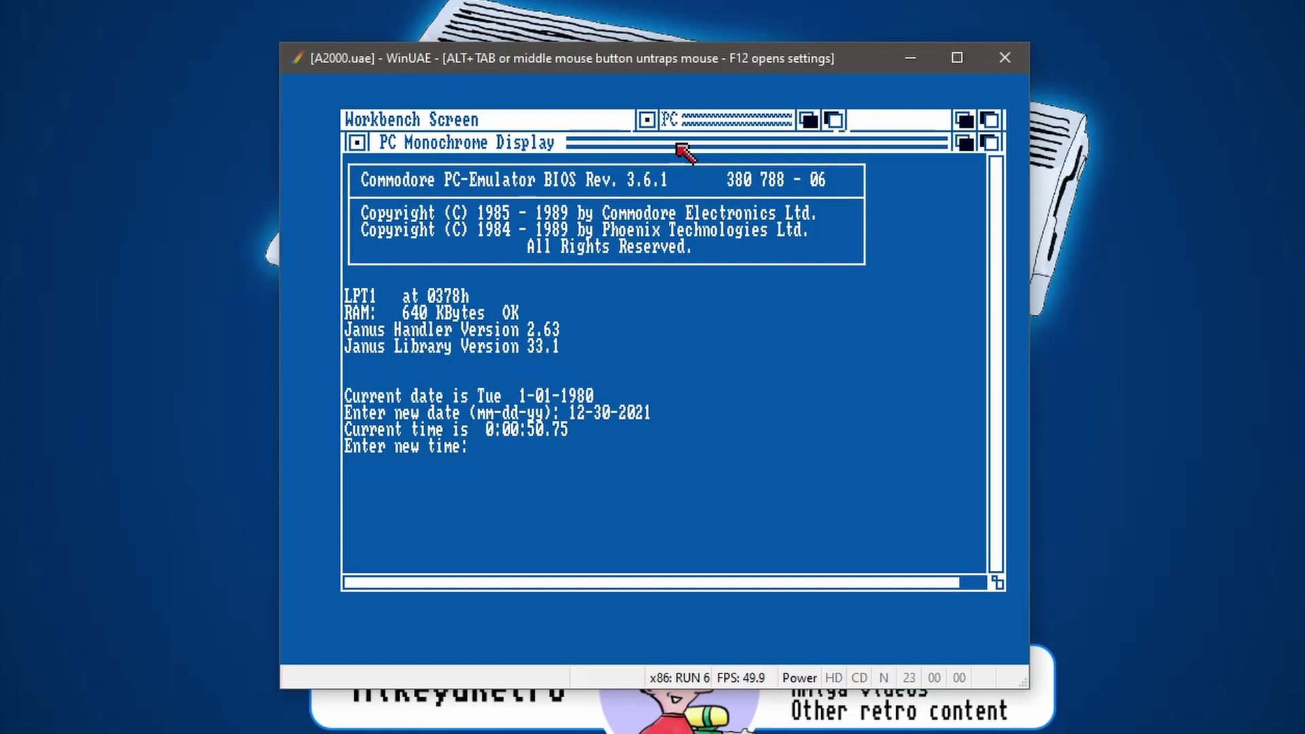
text(12:30:00)
key(Return)
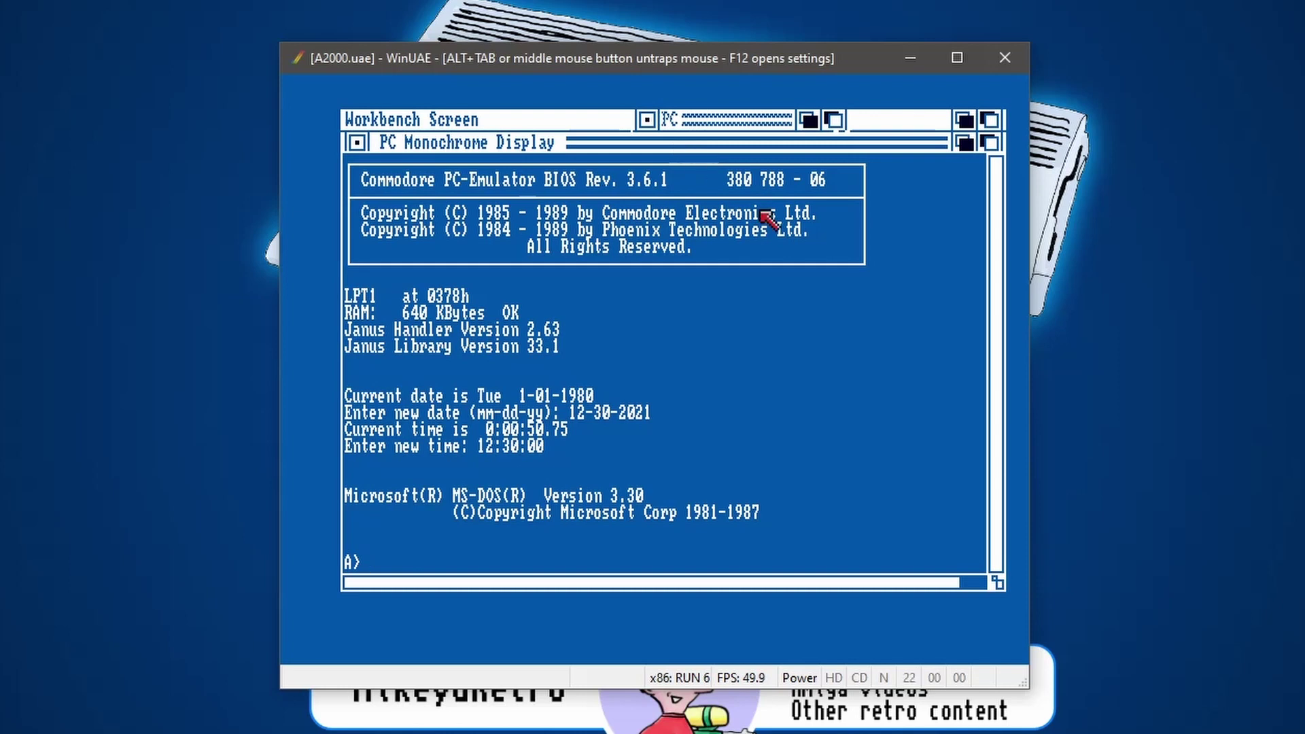
List the files on drive A with dir and reposition the emulator window slightly on the desktop
text(dir)
key(Return)
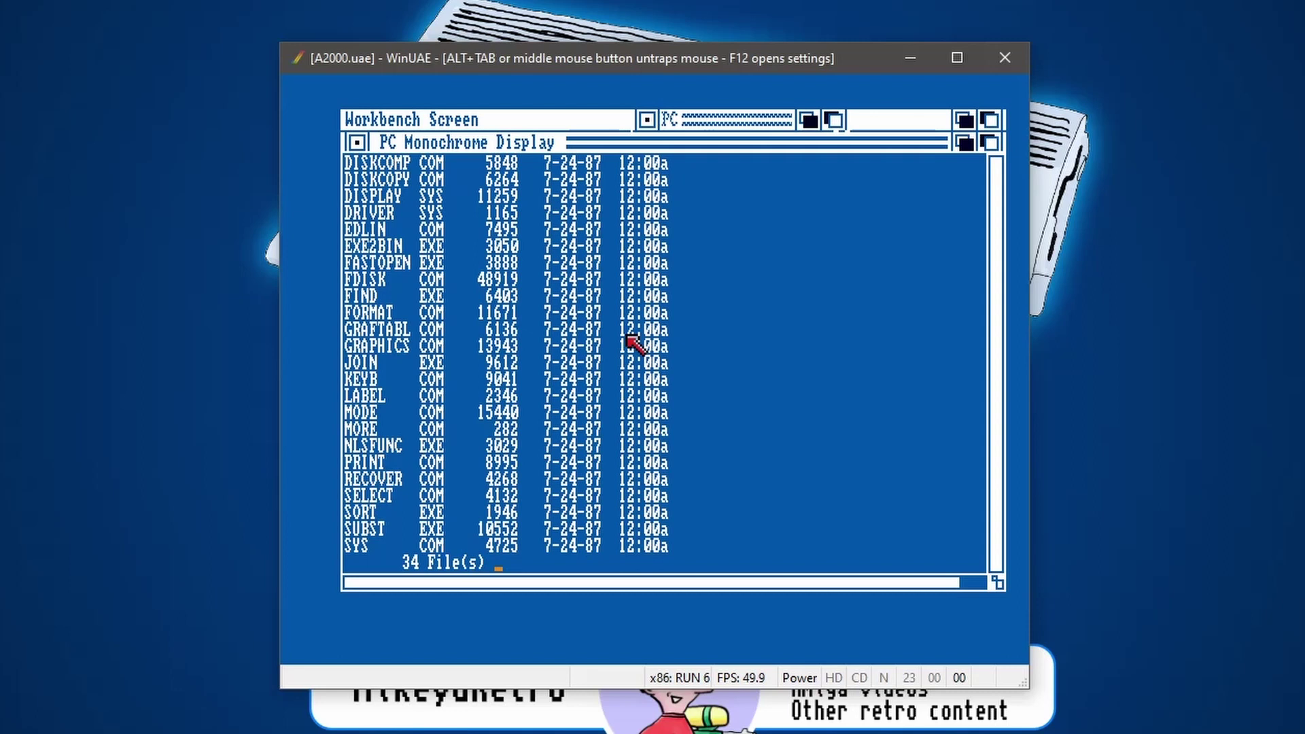
middle_click(632, 344)
drag(768, 66, 780, 37)
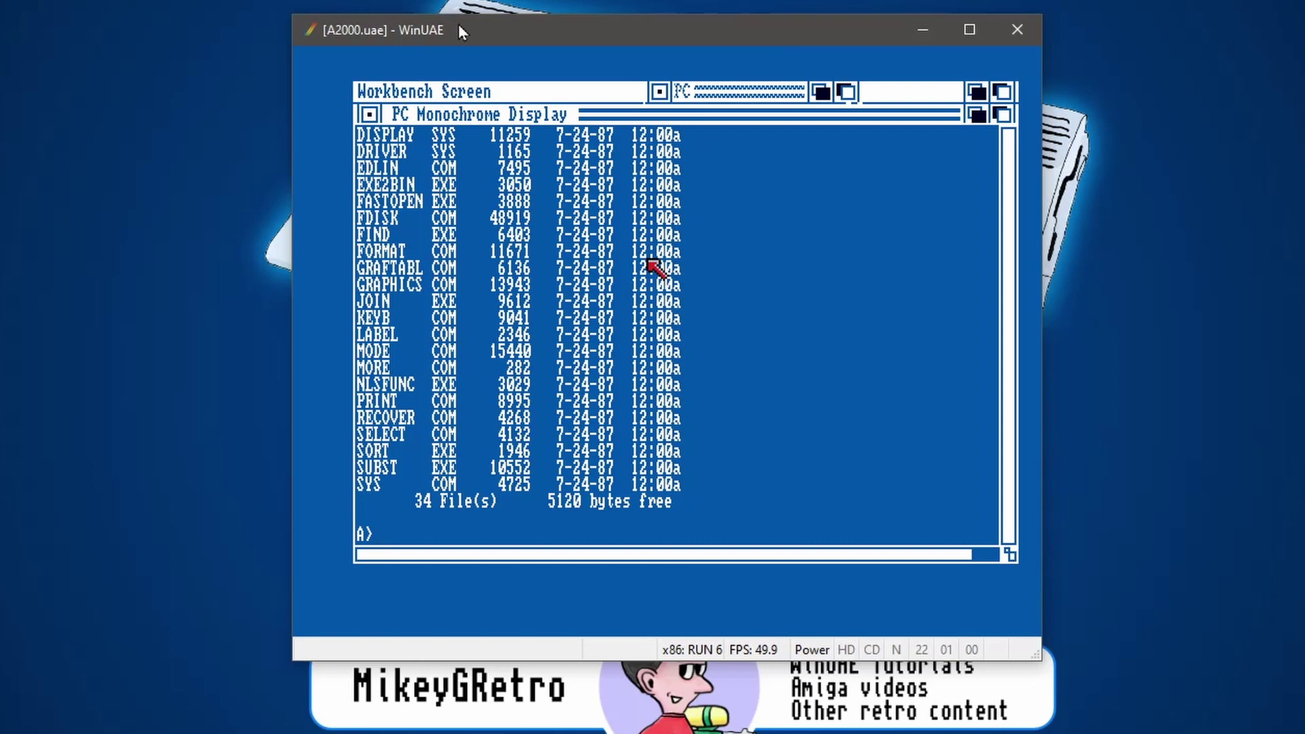
drag(458, 32, 463, 47)
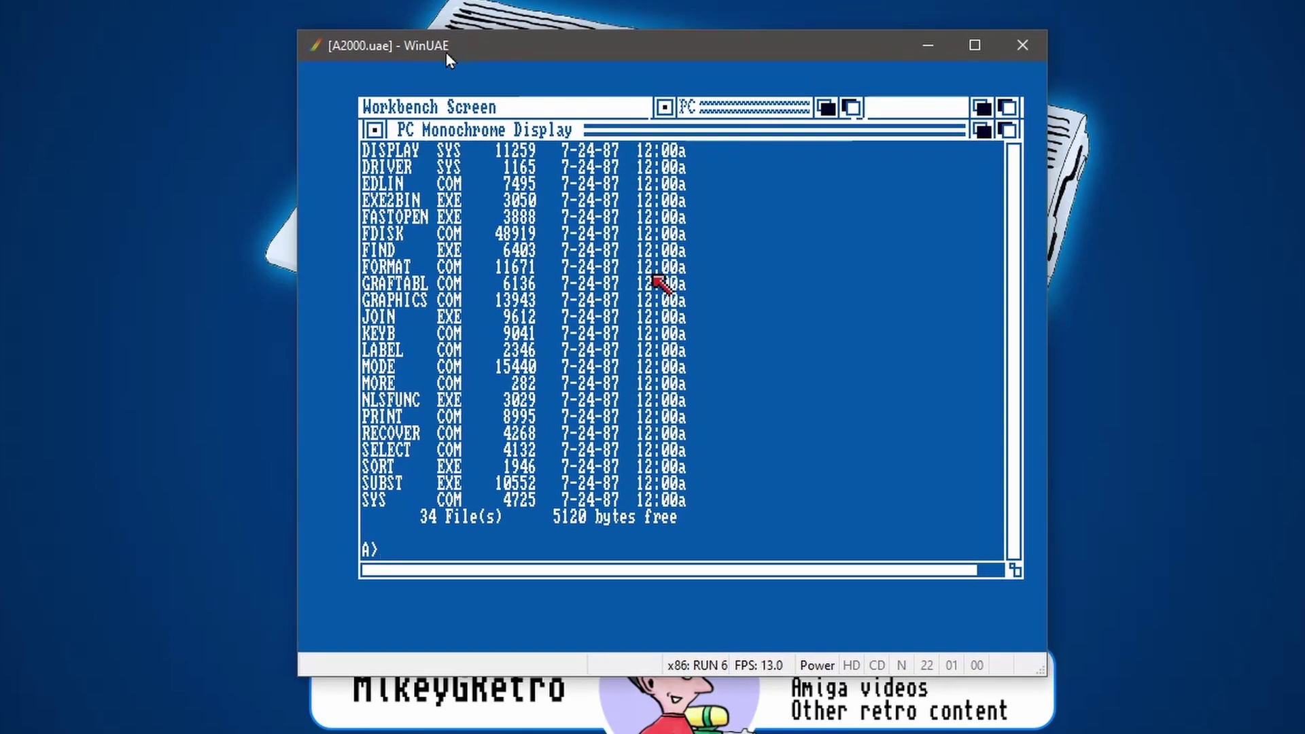
click(438, 88)
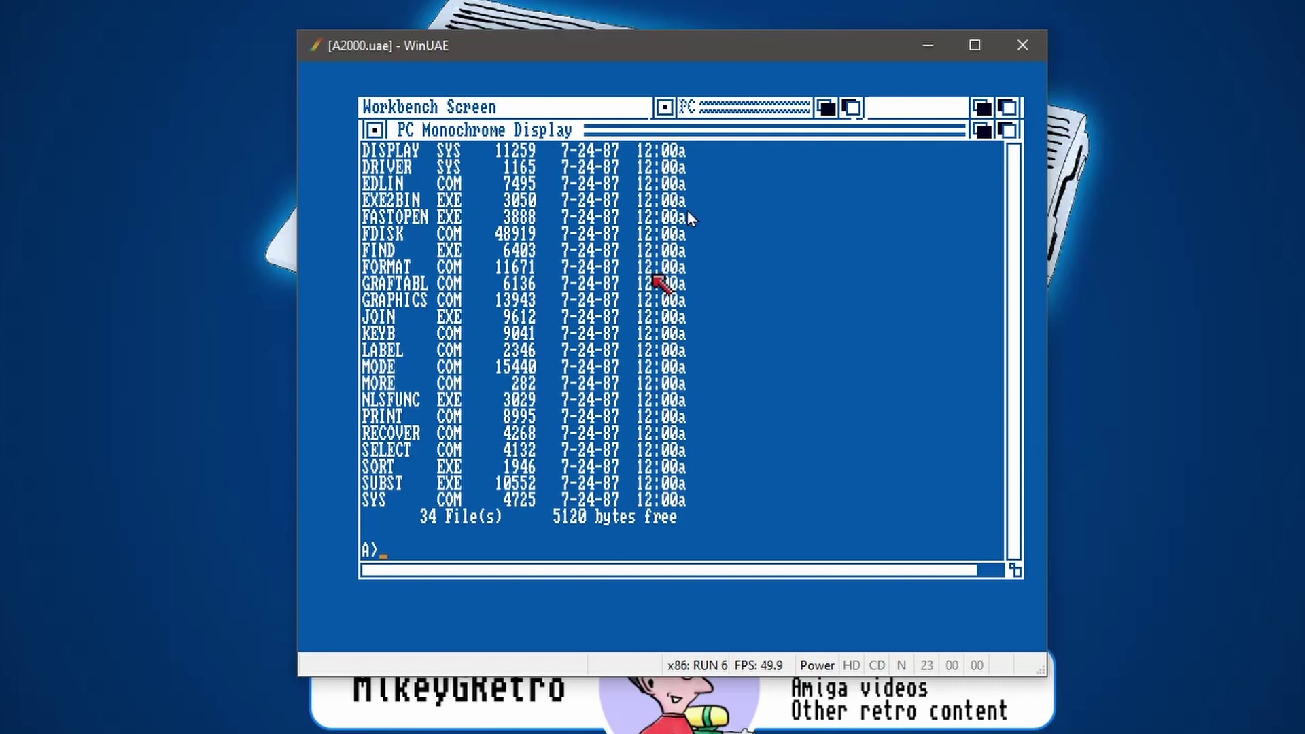
Close the PC Monochrome Display and the PC drawer, and reopen the PC drawer from the Workbench disk
click(373, 132)
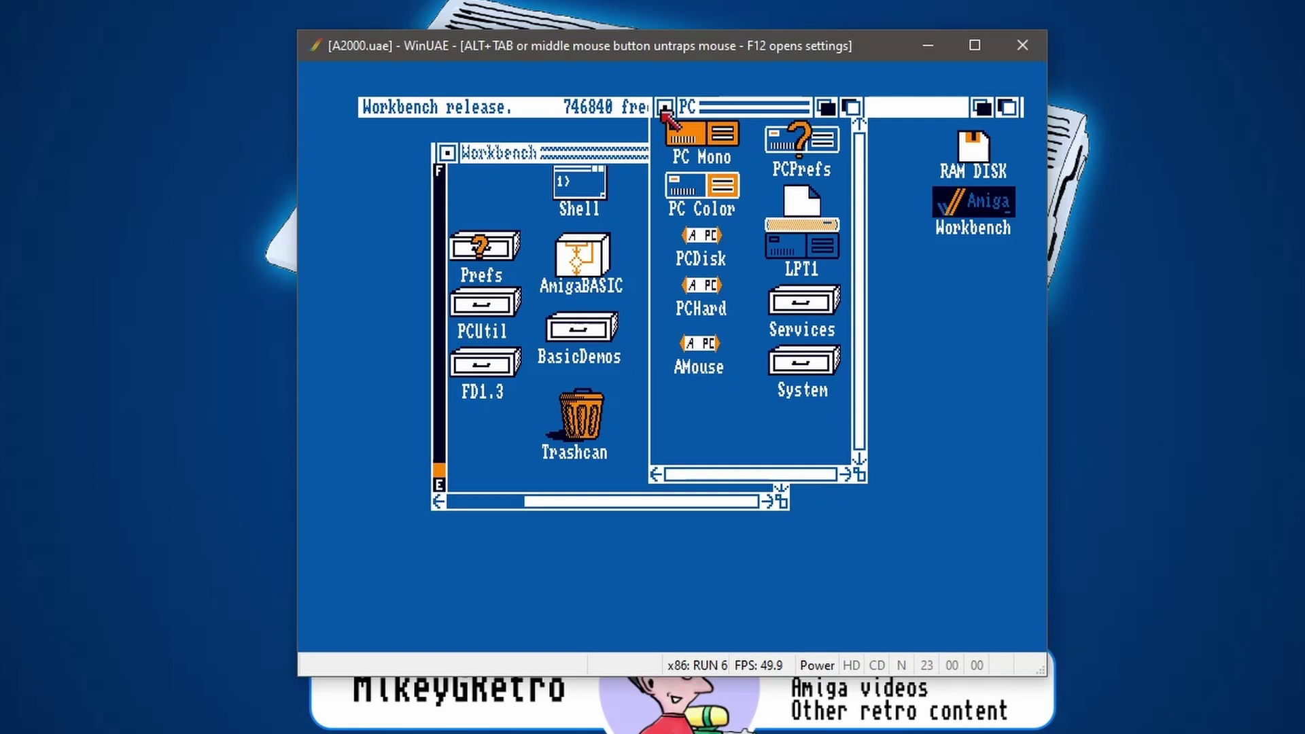
middle_click(669, 119)
click(67, 141)
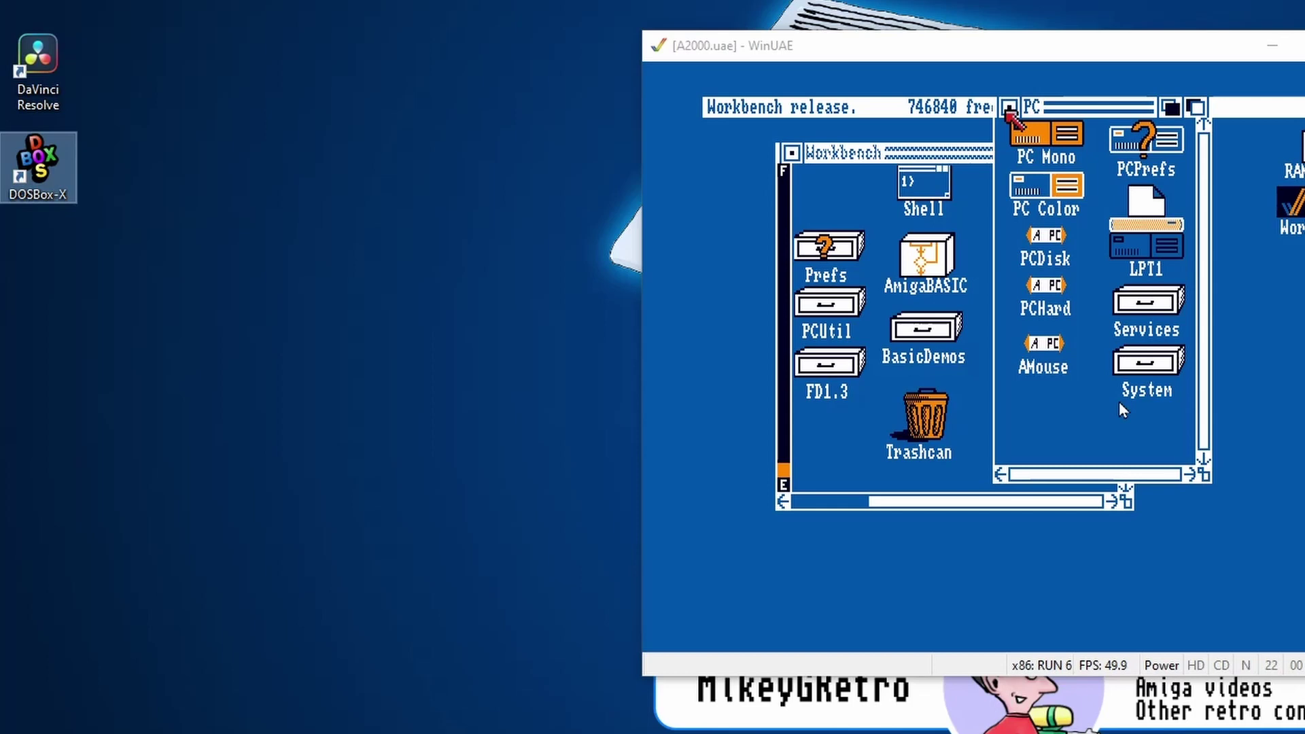
click(1082, 389)
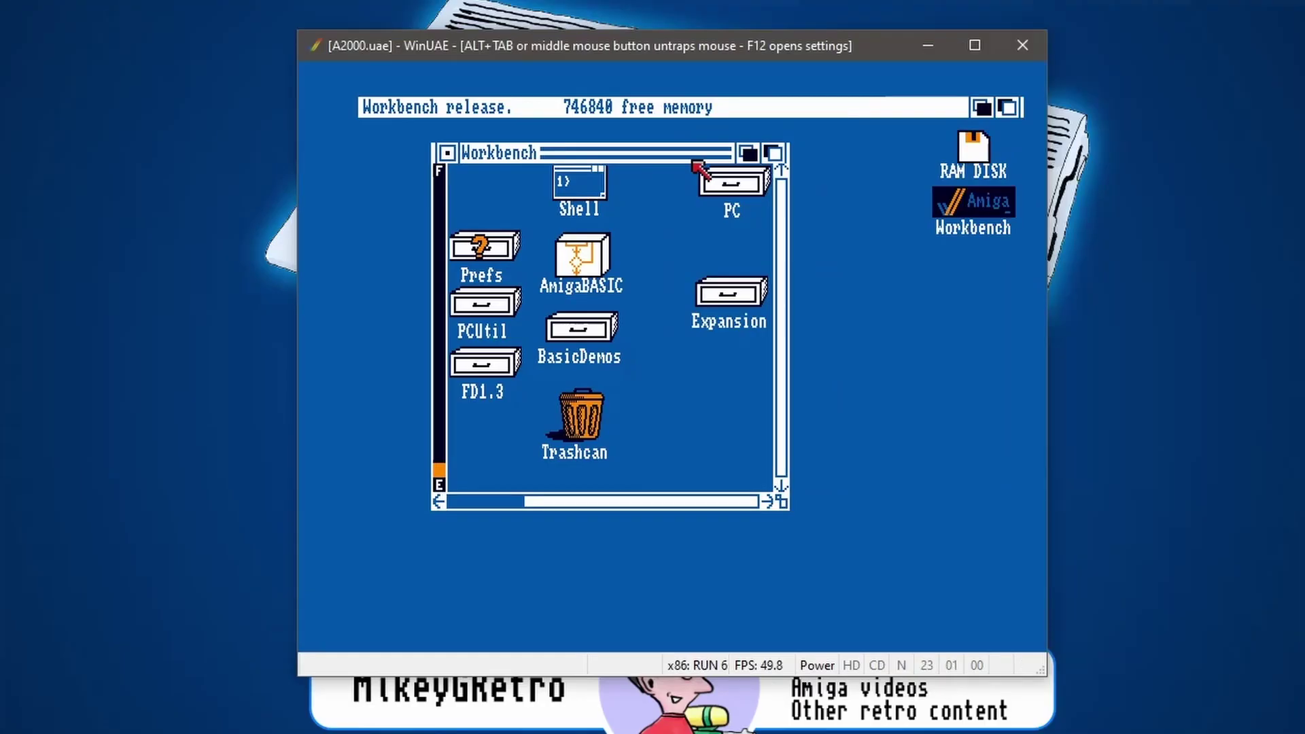
double_click(728, 182)
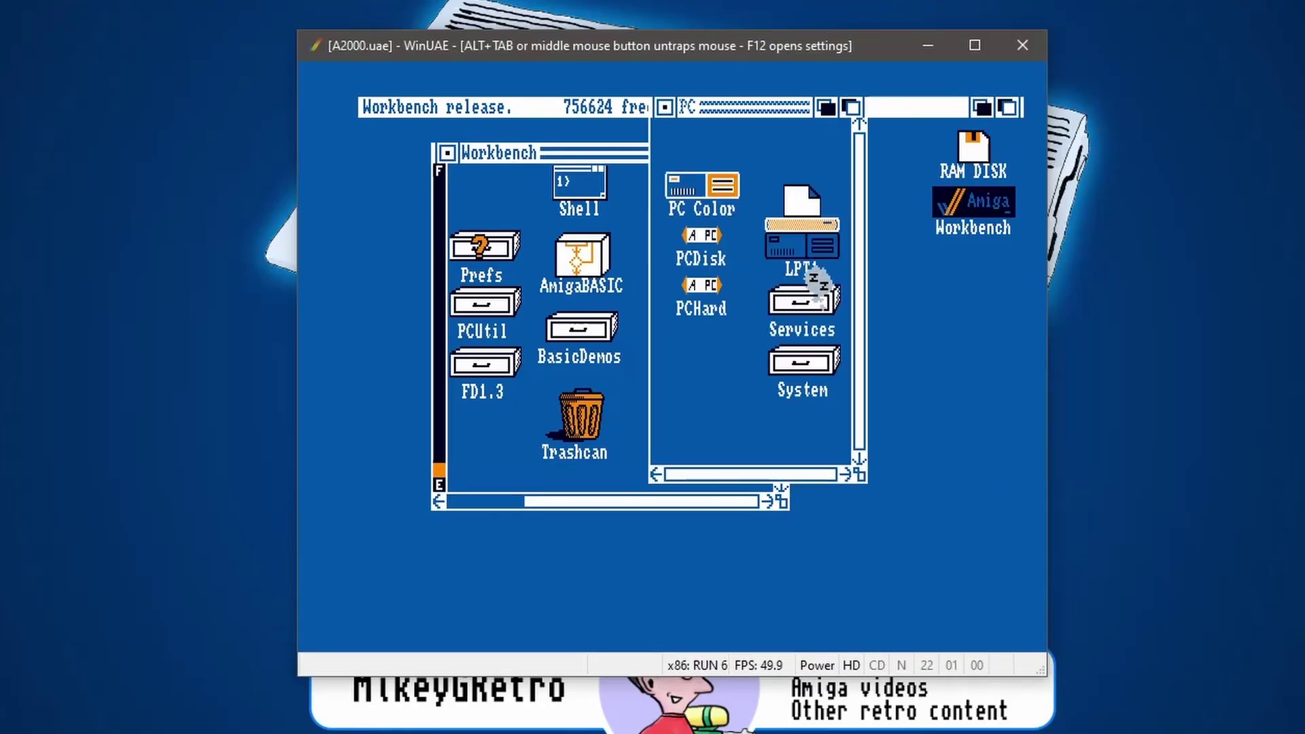